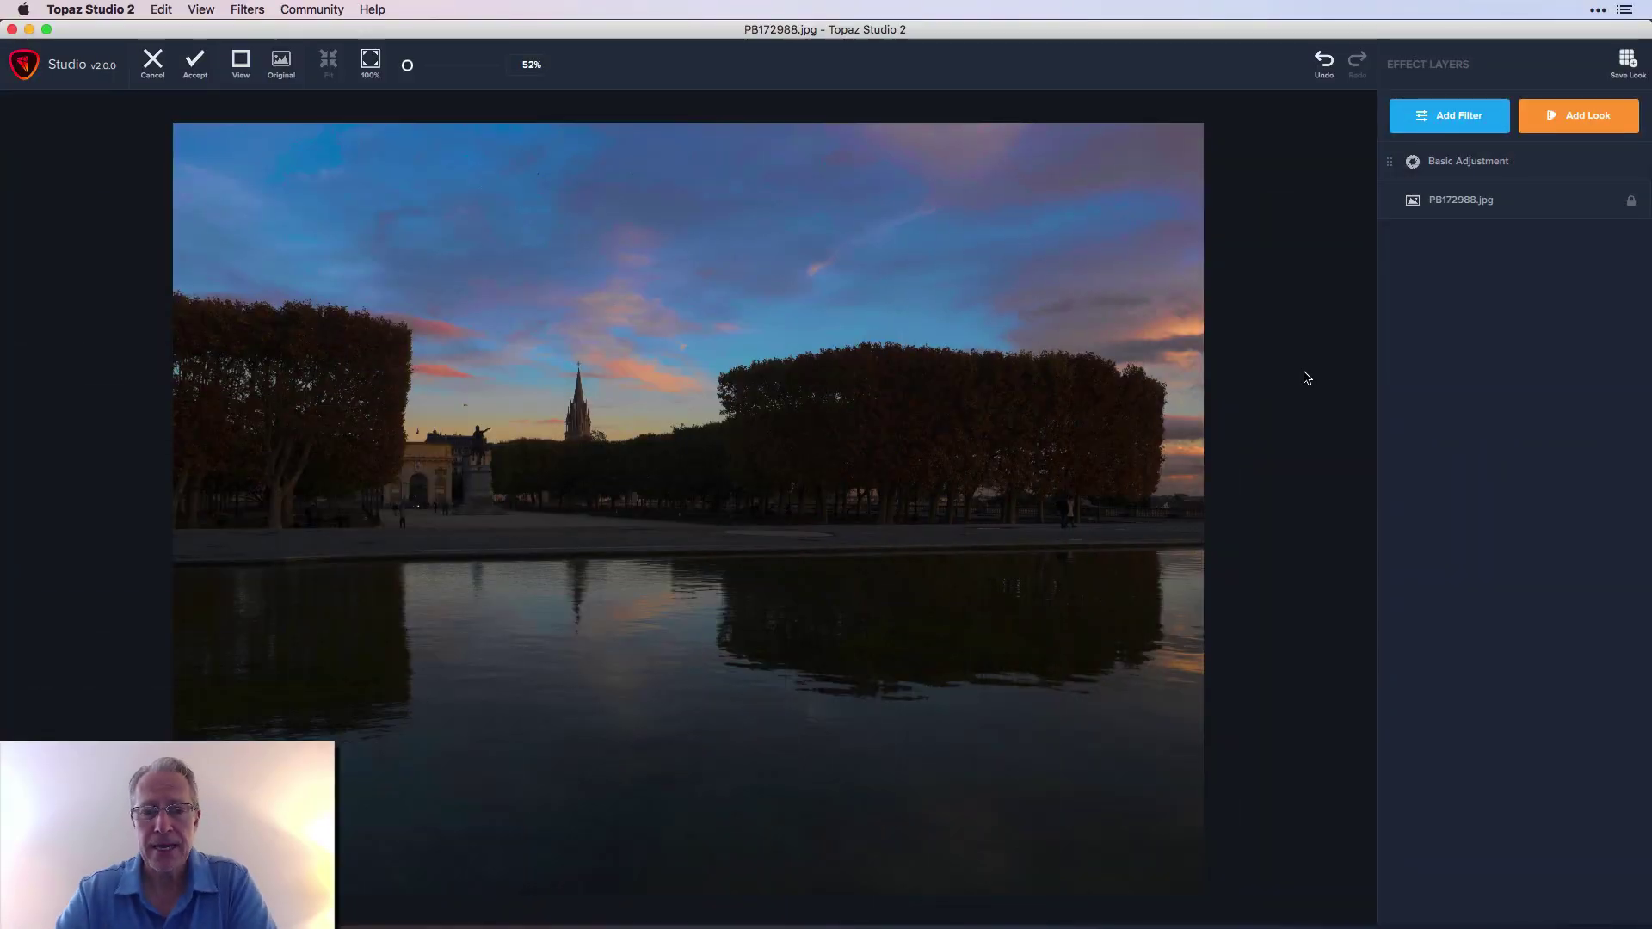
Step: Close the Basic Adjustment settings and toggle Original to compare the edited and unedited photo
left_click(1486, 164)
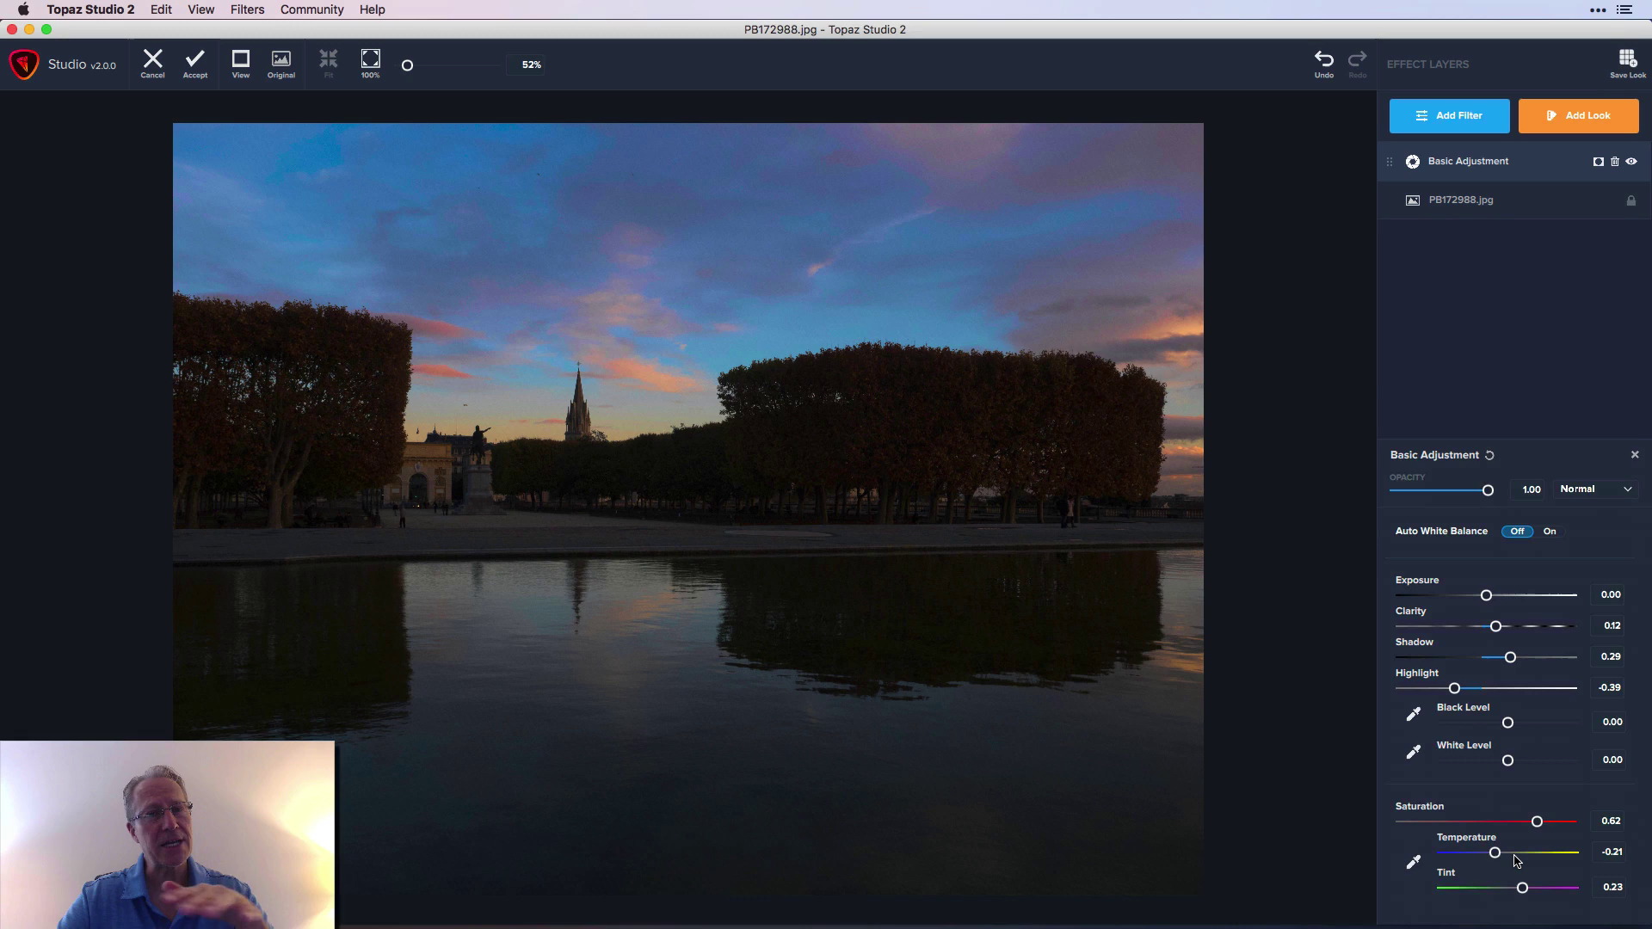
left_click(1634, 454)
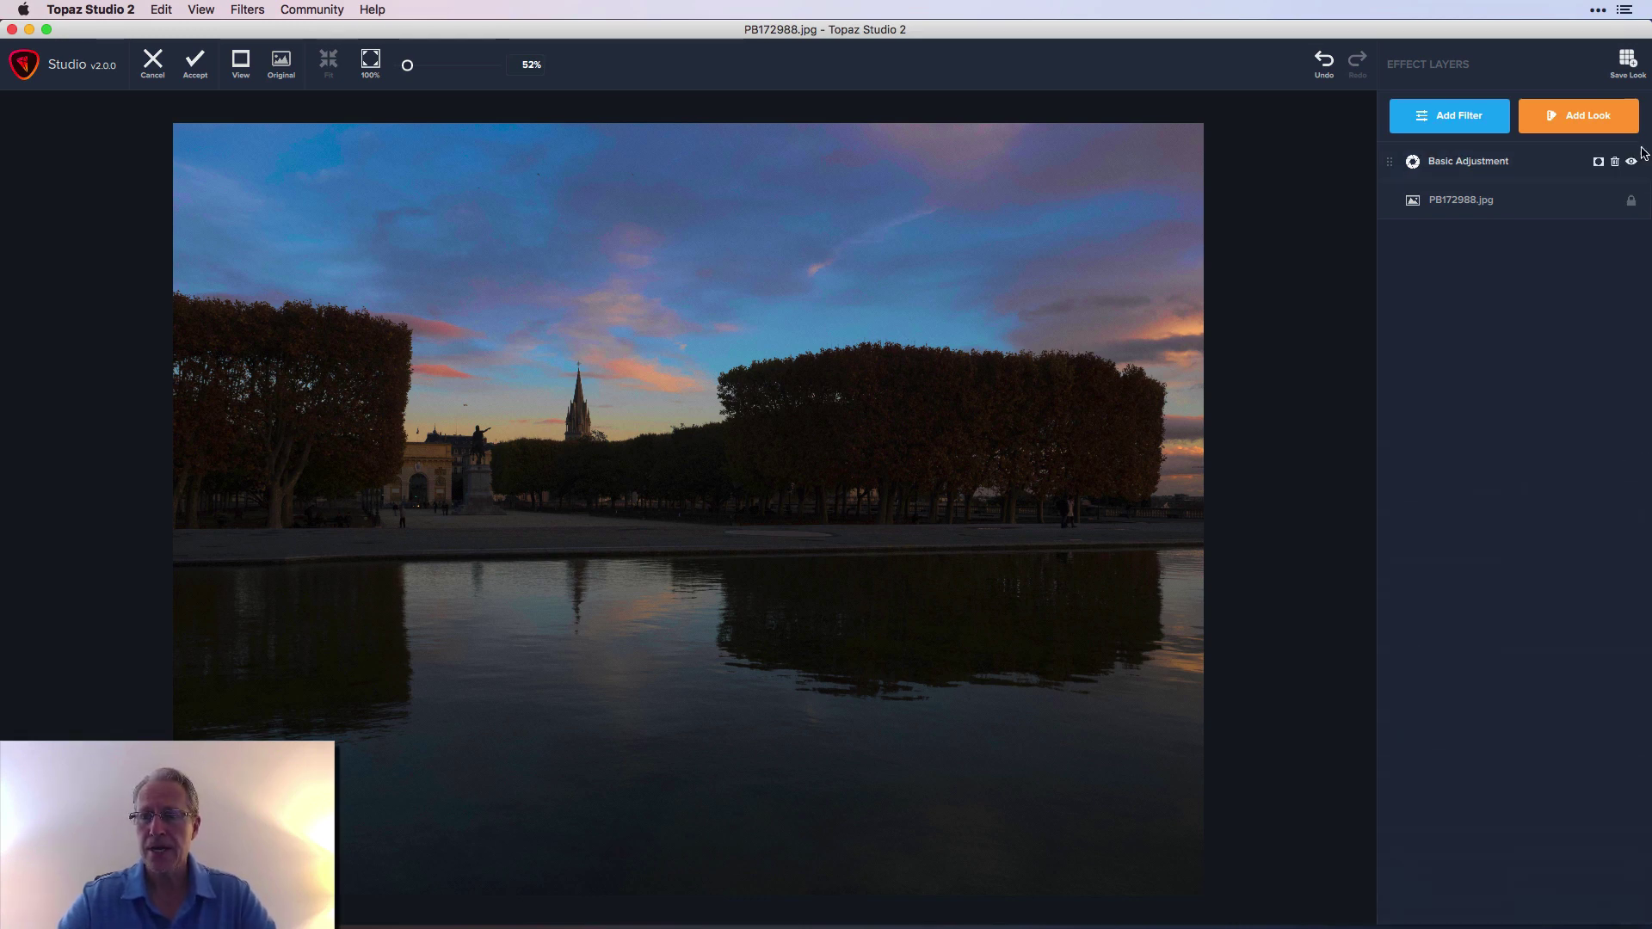
left_click(283, 72)
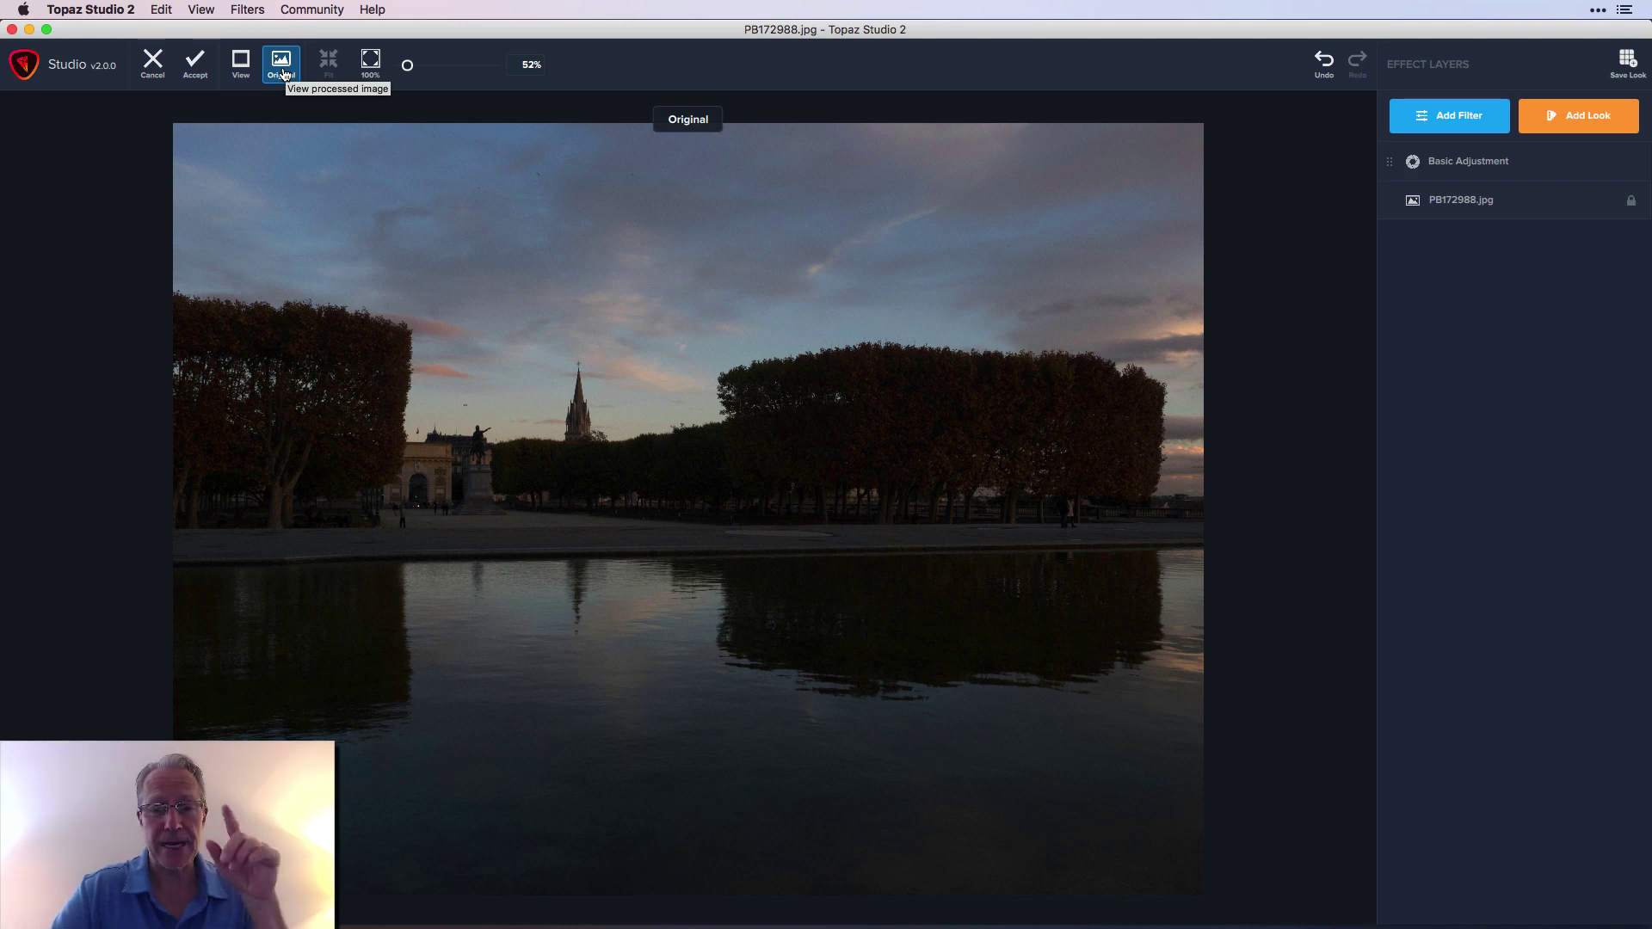
left_click(284, 74)
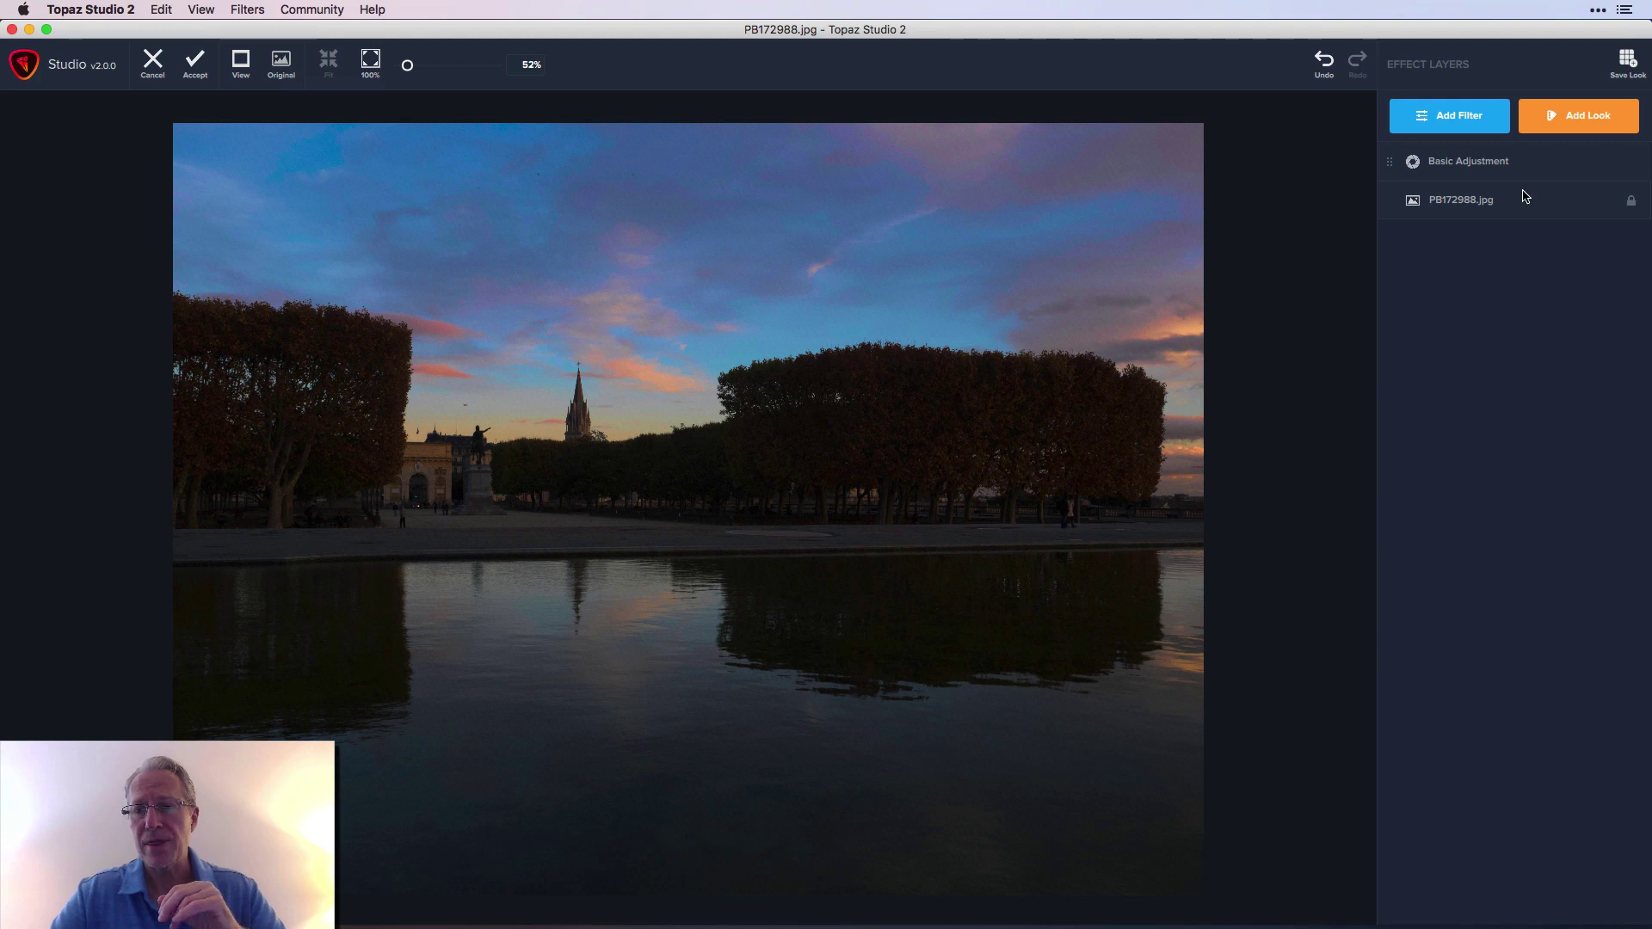
Step: Add a Creative Blur filter layer with Amount raised to about 0.31
left_click(1467, 120)
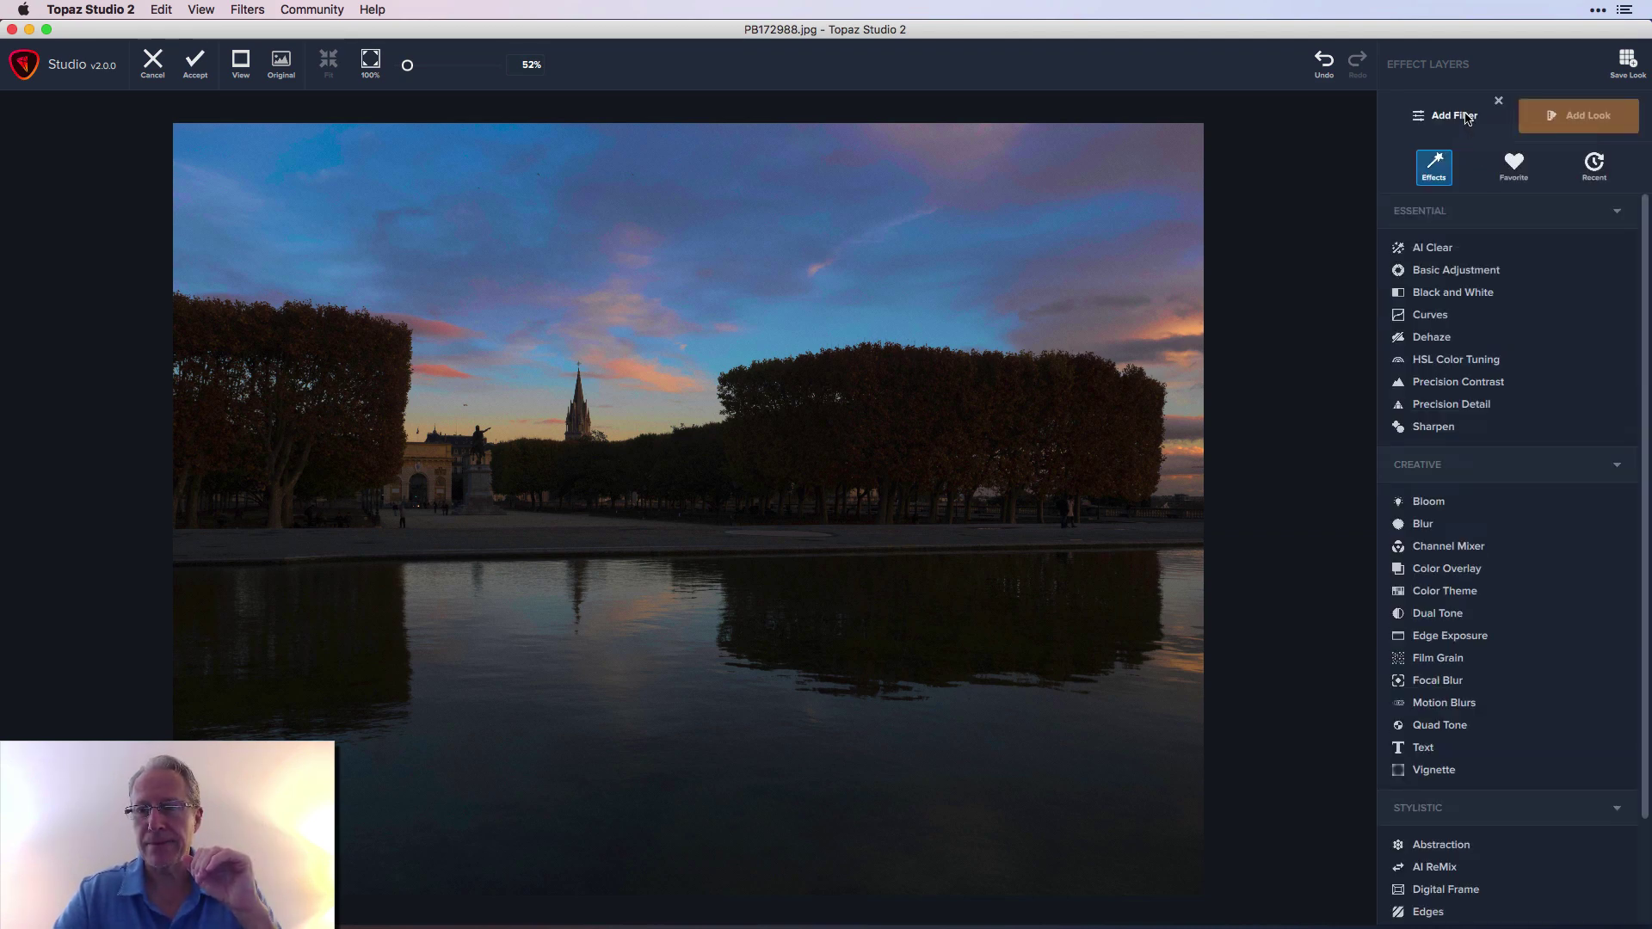
left_click(1445, 525)
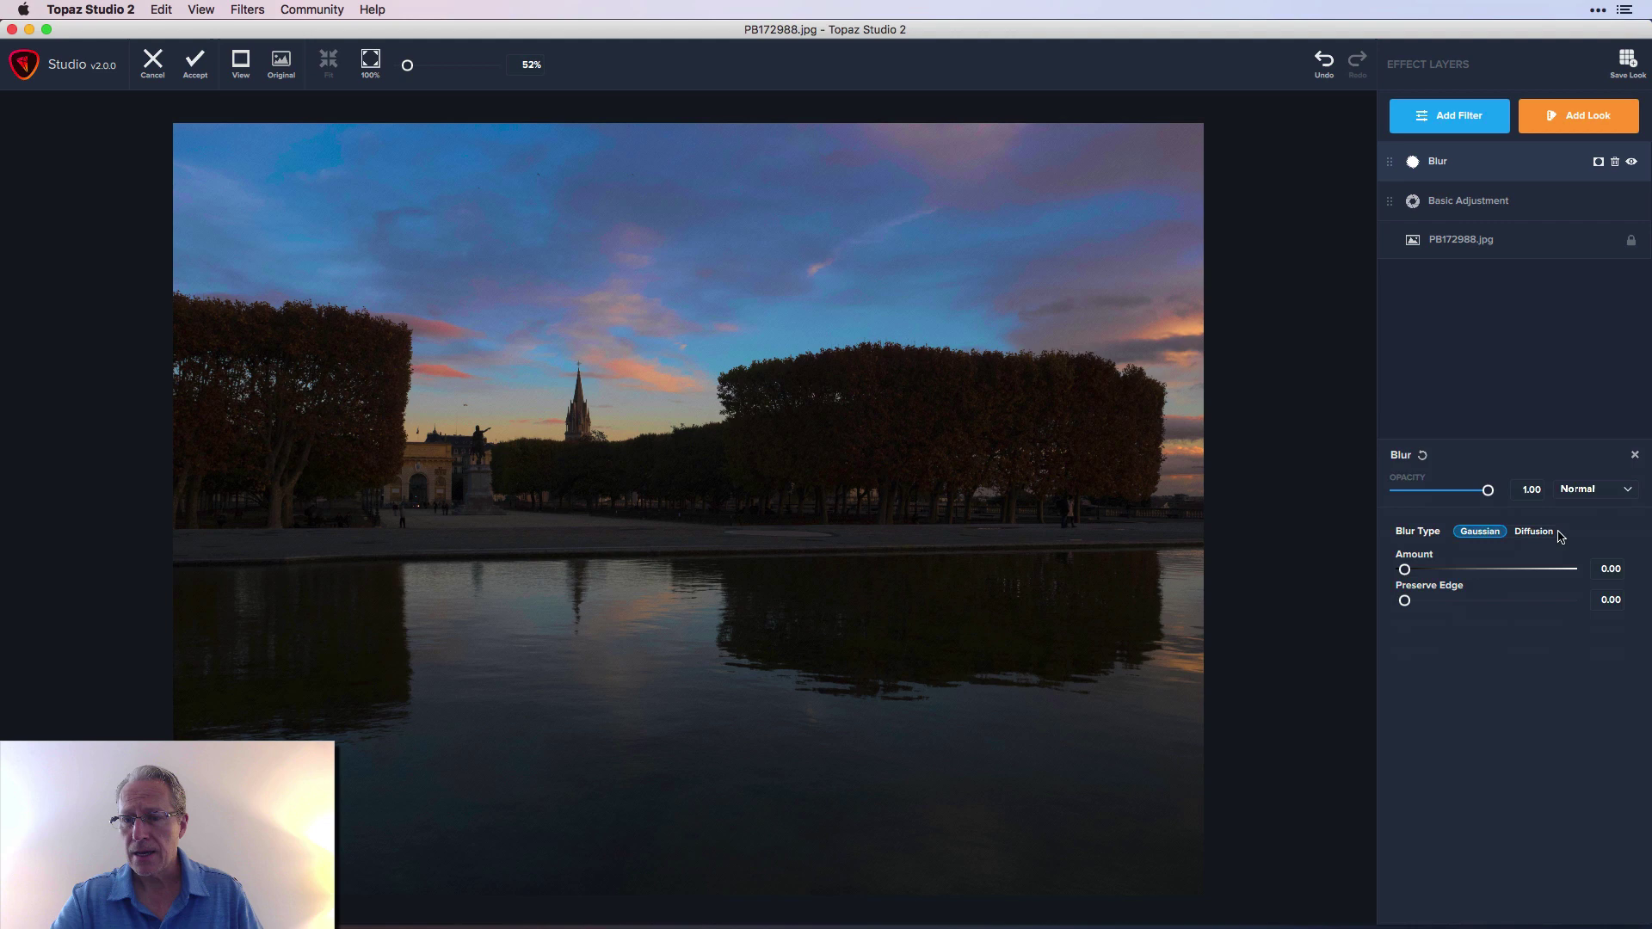
left_click_drag(1405, 571, 1456, 572)
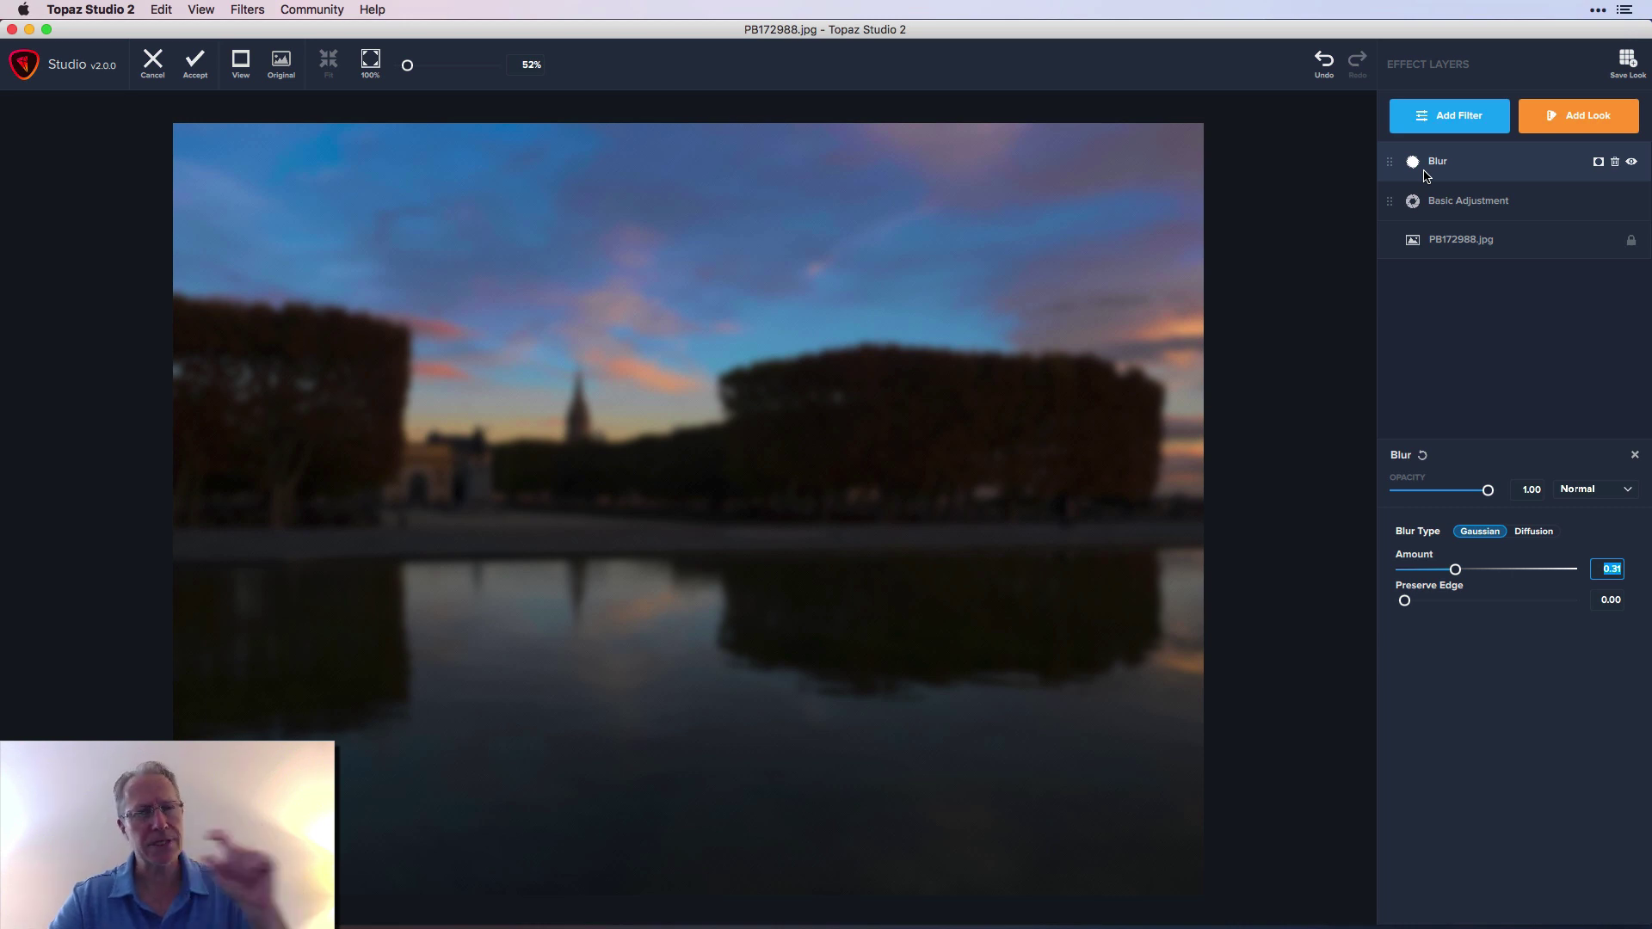
Step: Toggle the Blur layer's visibility off and on to compare, then add a mask to it
left_click(1631, 162)
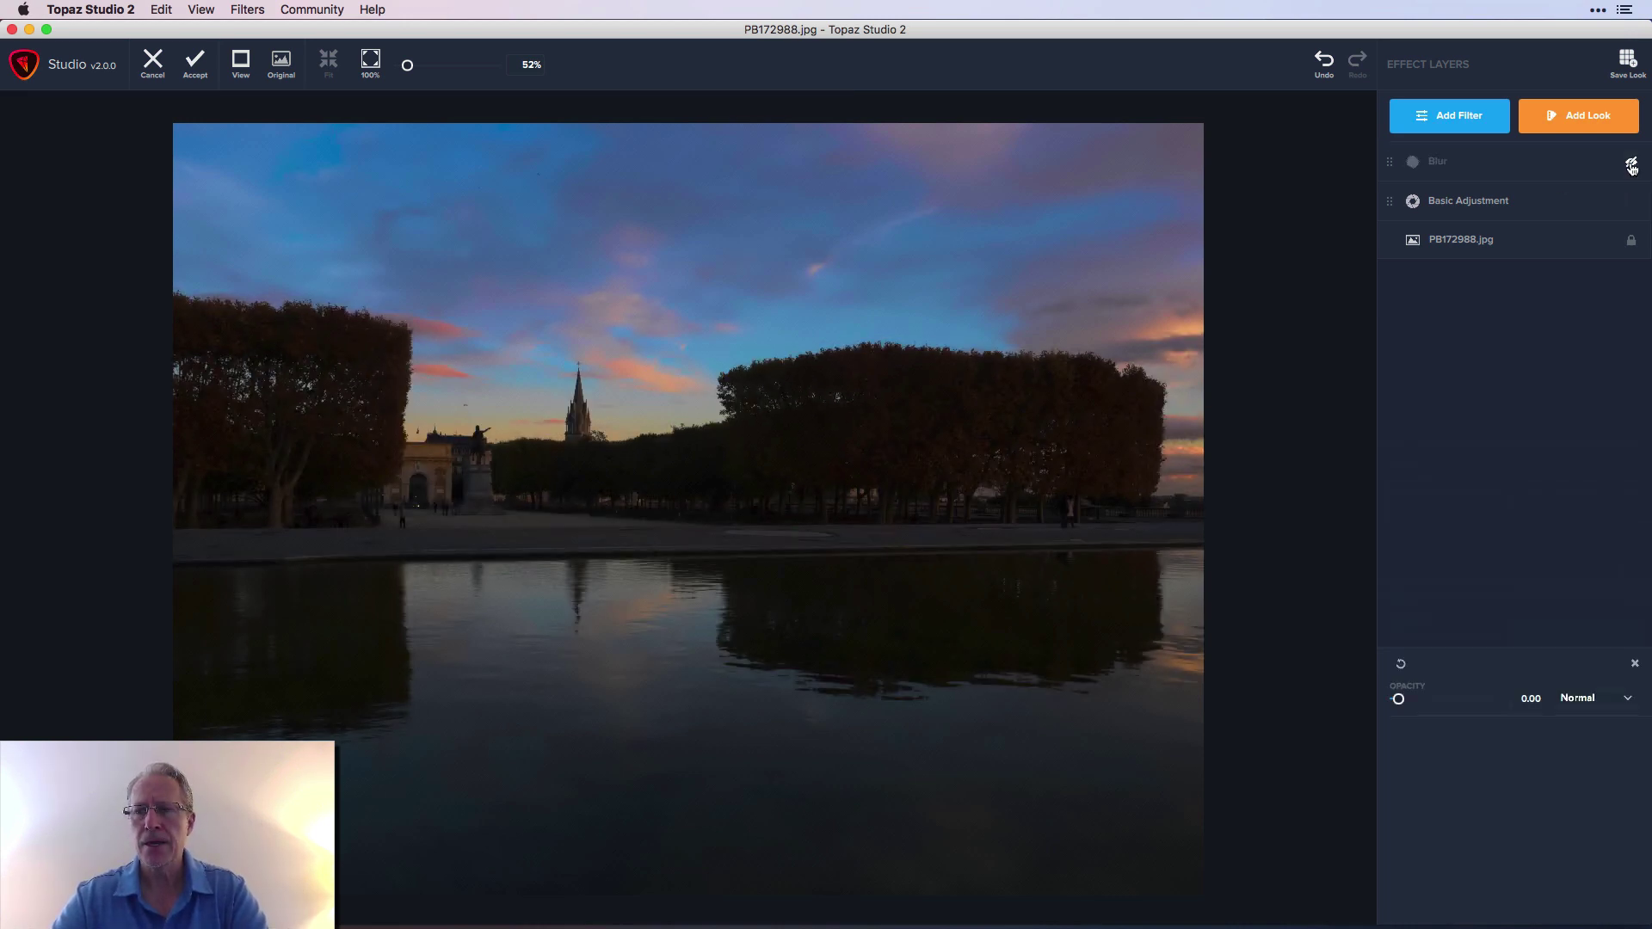
left_click(1631, 163)
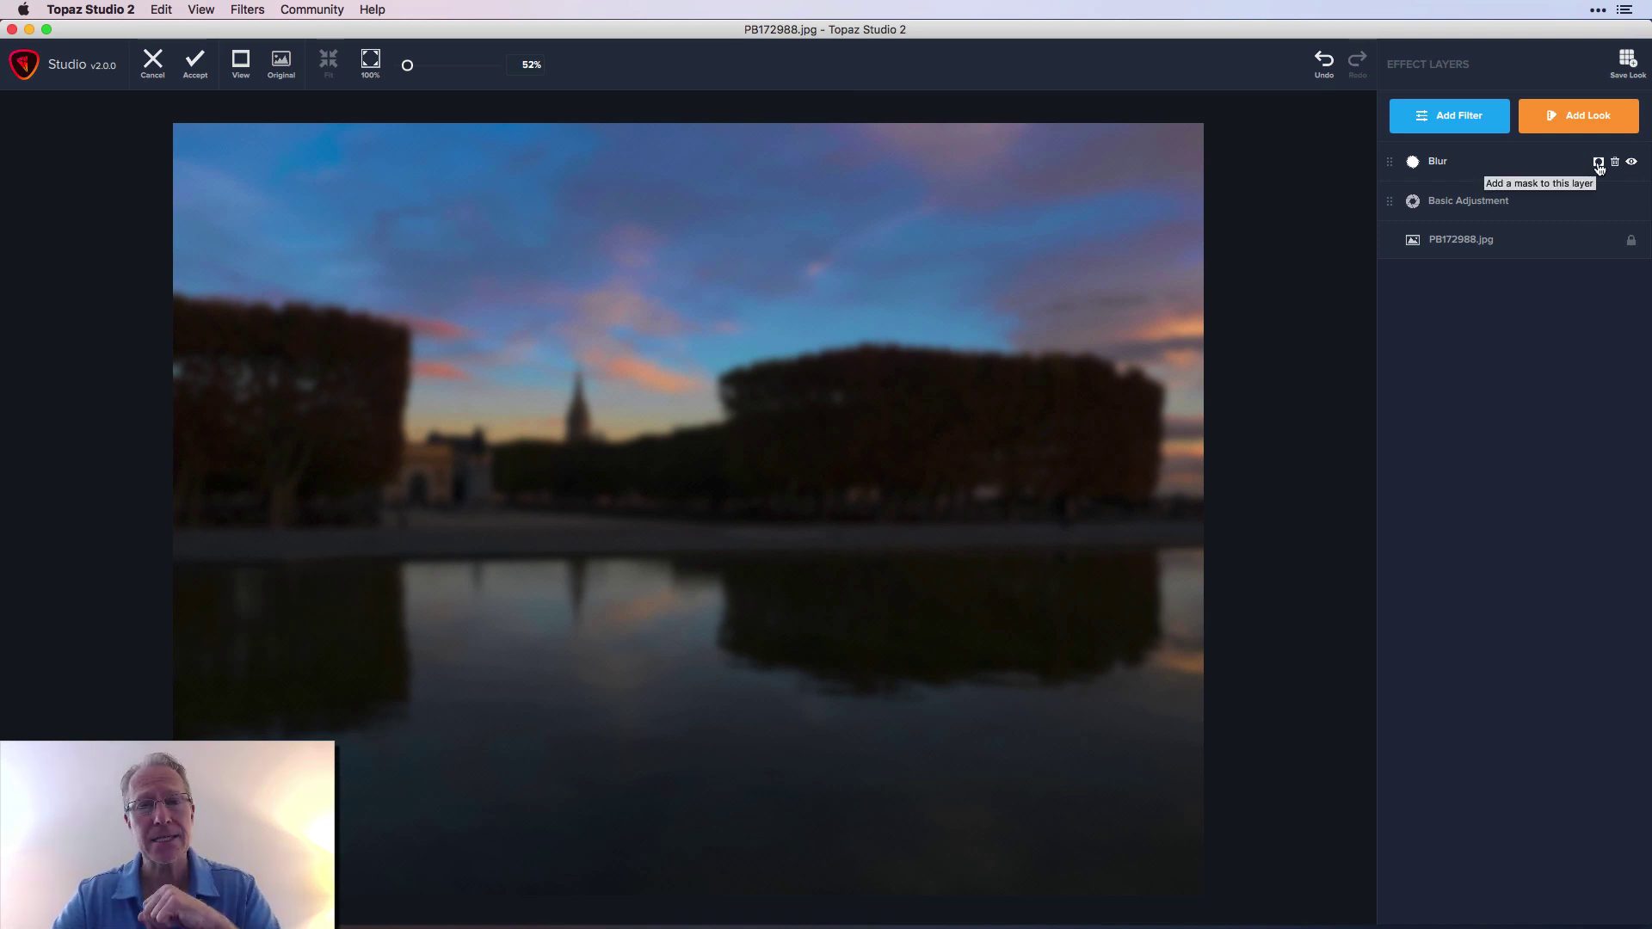
left_click(1598, 163)
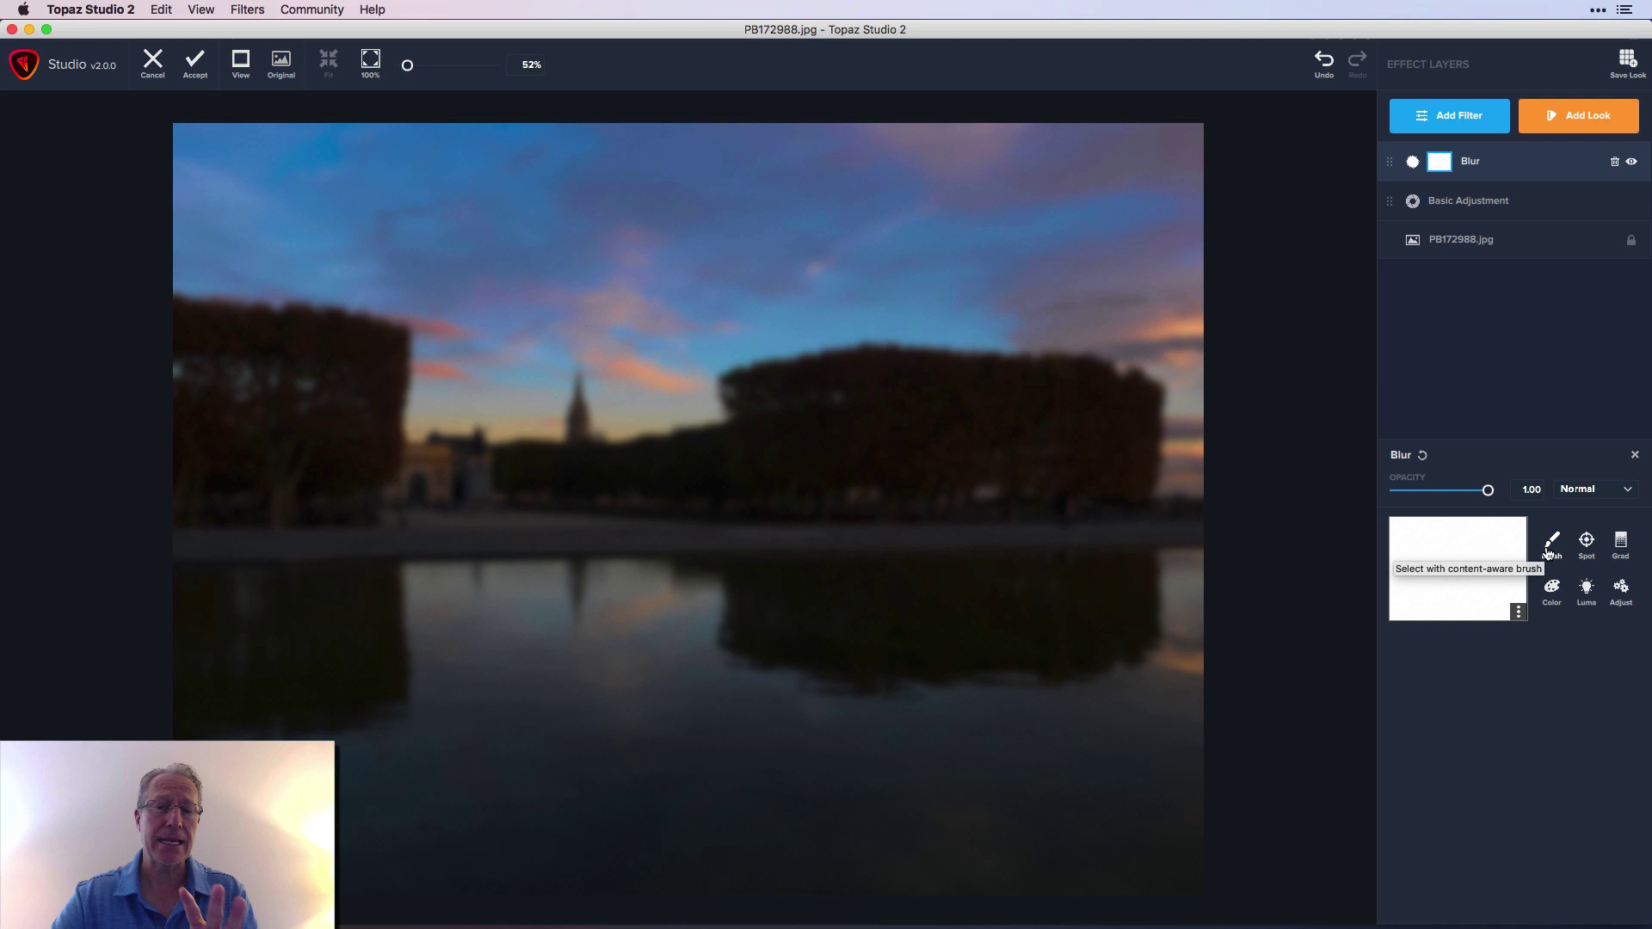
Step: Place a gradient selection on the Blur mask, confining the blur to the lower photo at Edge Aware 0.50
left_click(1621, 542)
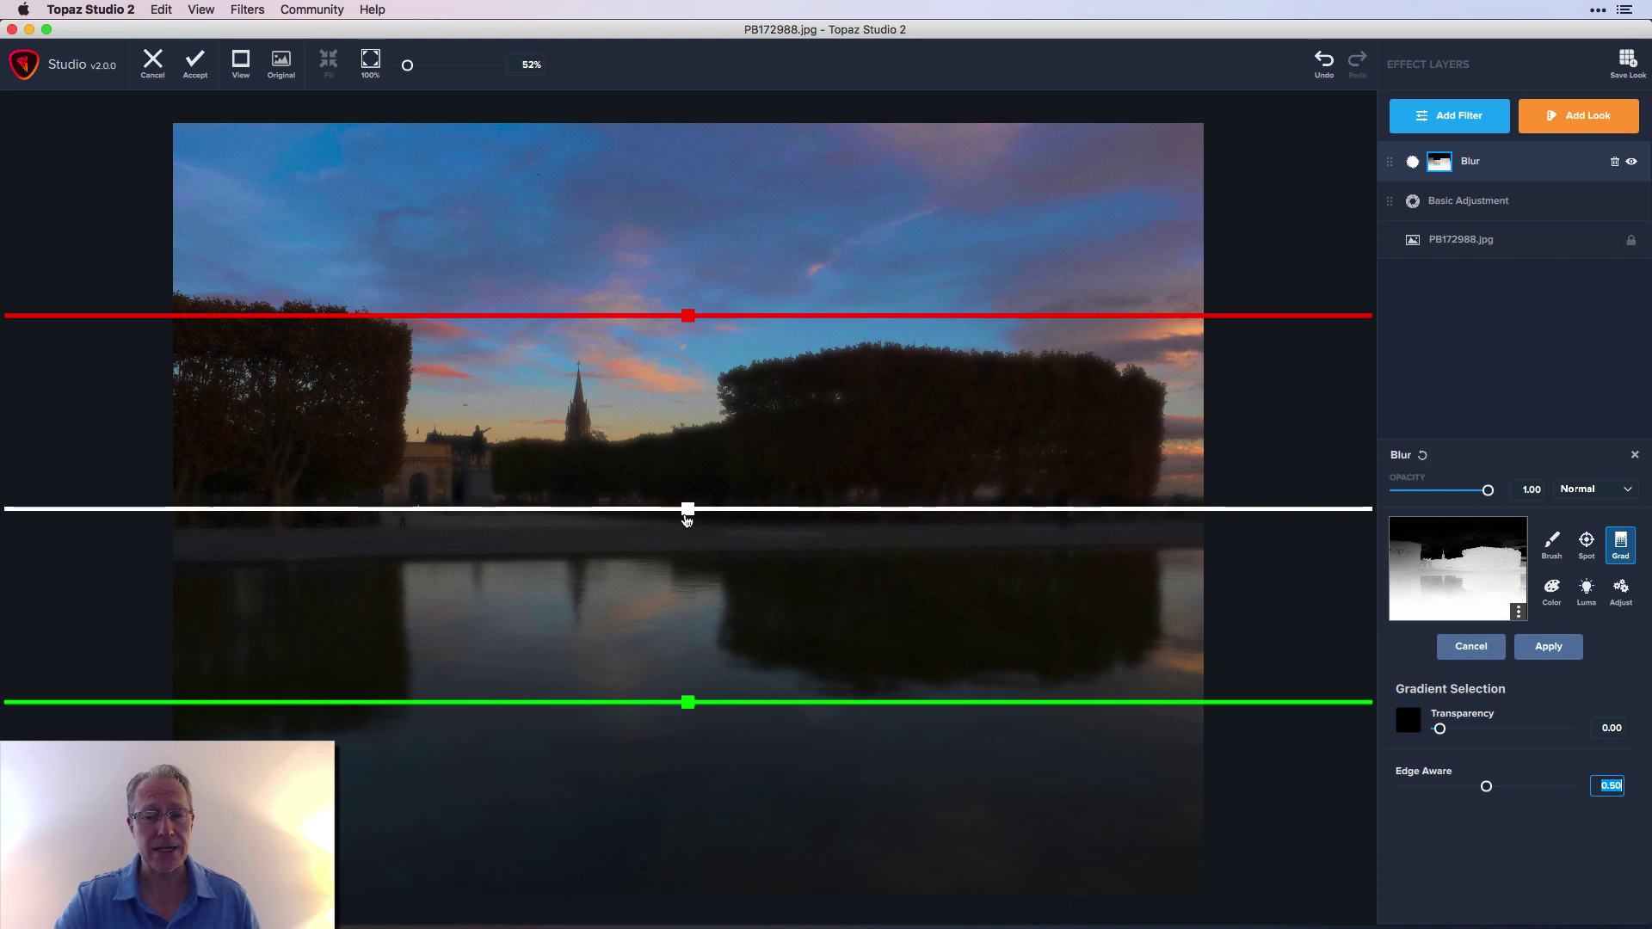
Step: Drag the gradient handles to put the transition at the shoreline, blurring only the water
left_click_drag(687, 520, 705, 566)
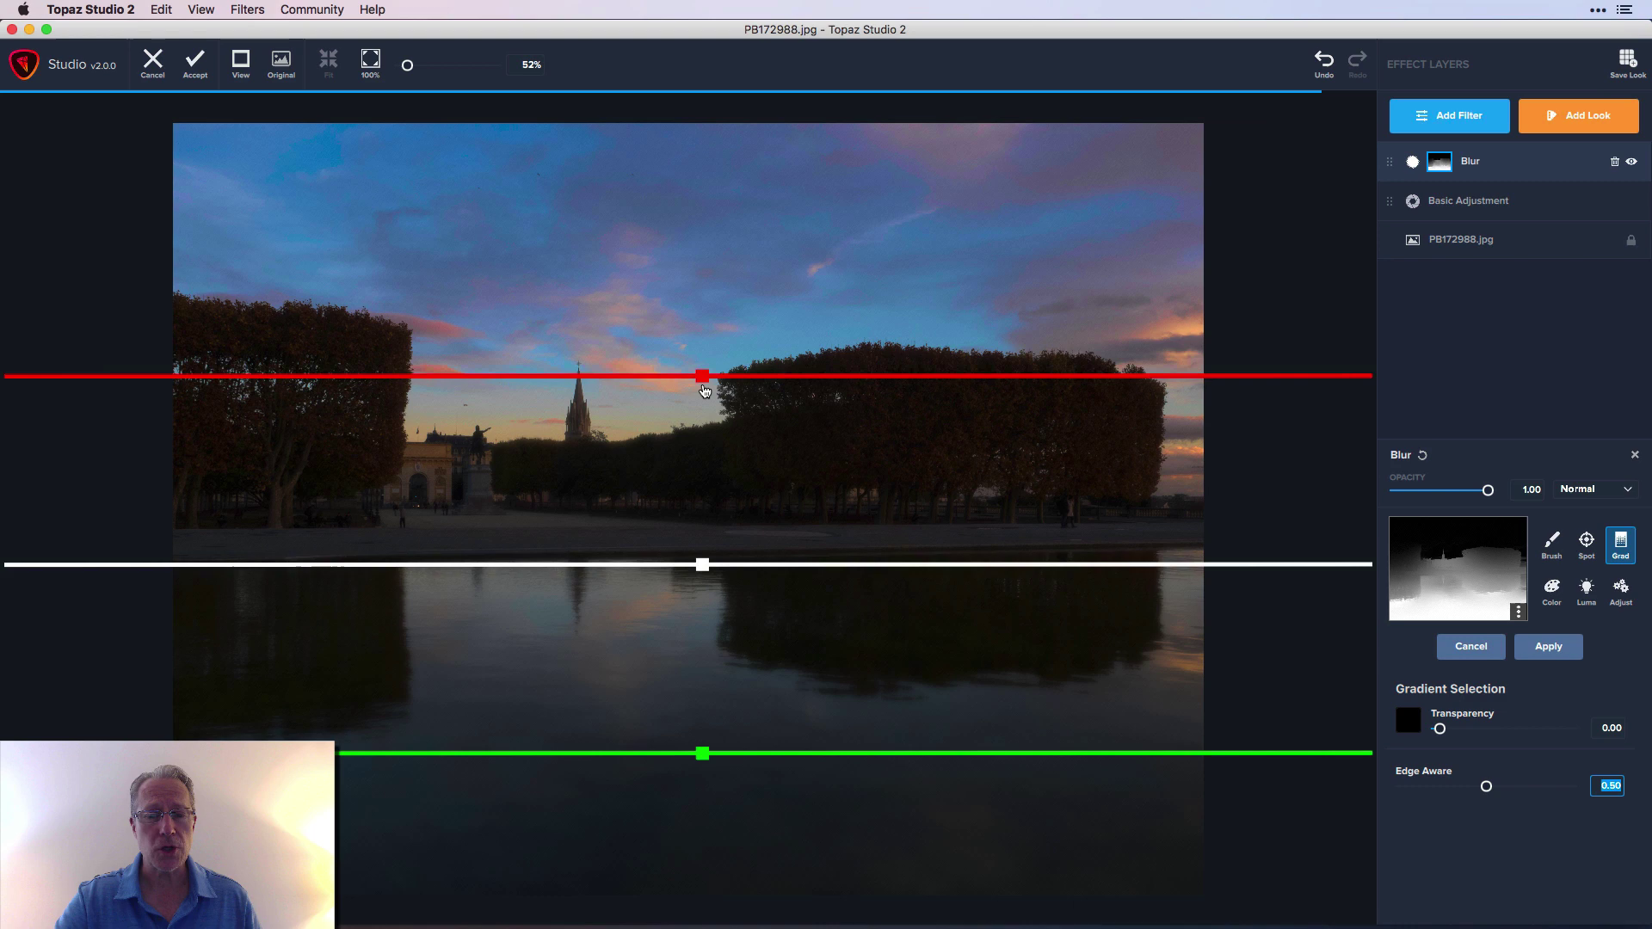
left_click_drag(703, 391, 700, 339)
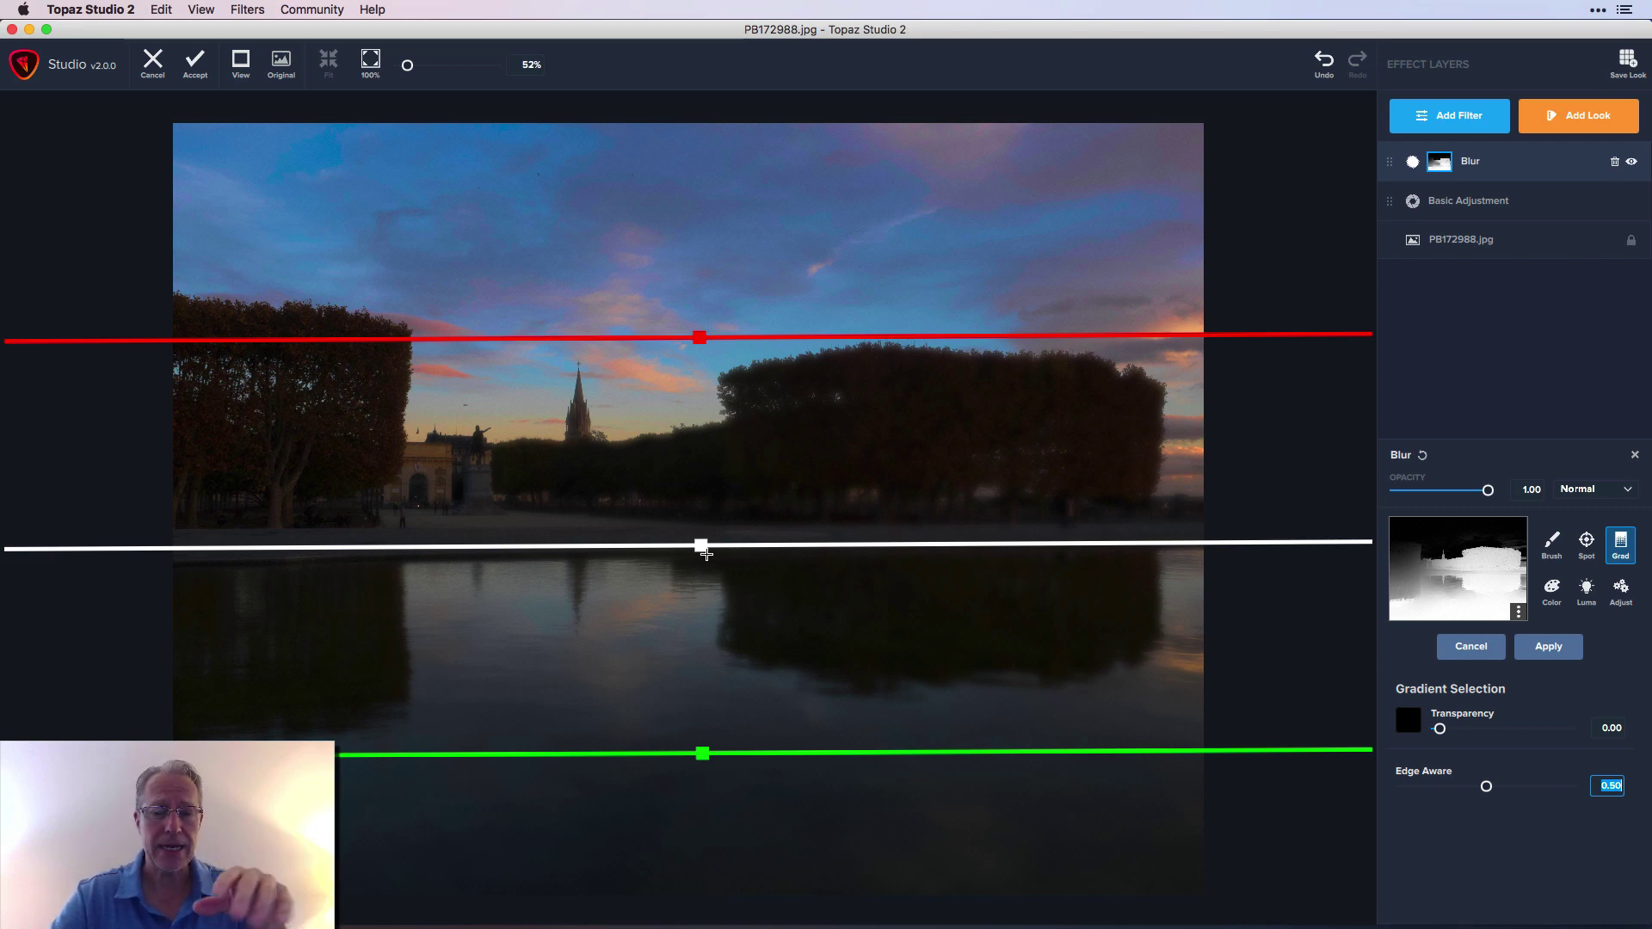
mouse_move(704, 555)
left_mouse_down()
mouse_move(711, 446)
mouse_move(713, 651)
mouse_move(711, 555)
left_mouse_up()
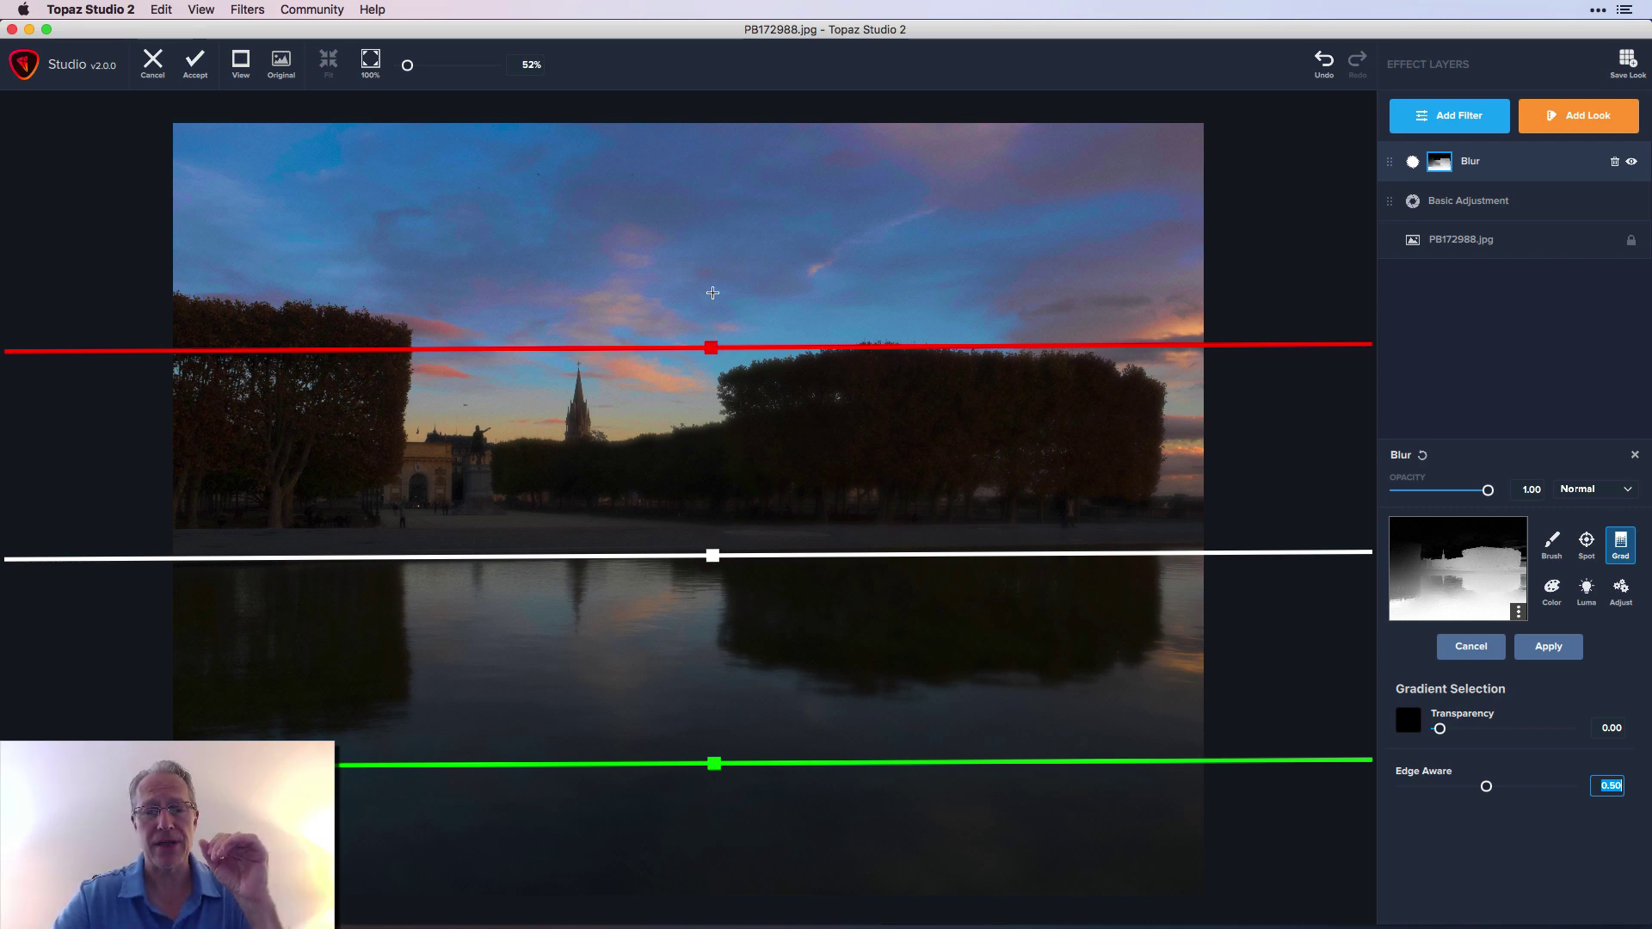
left_click_drag(712, 353, 719, 518)
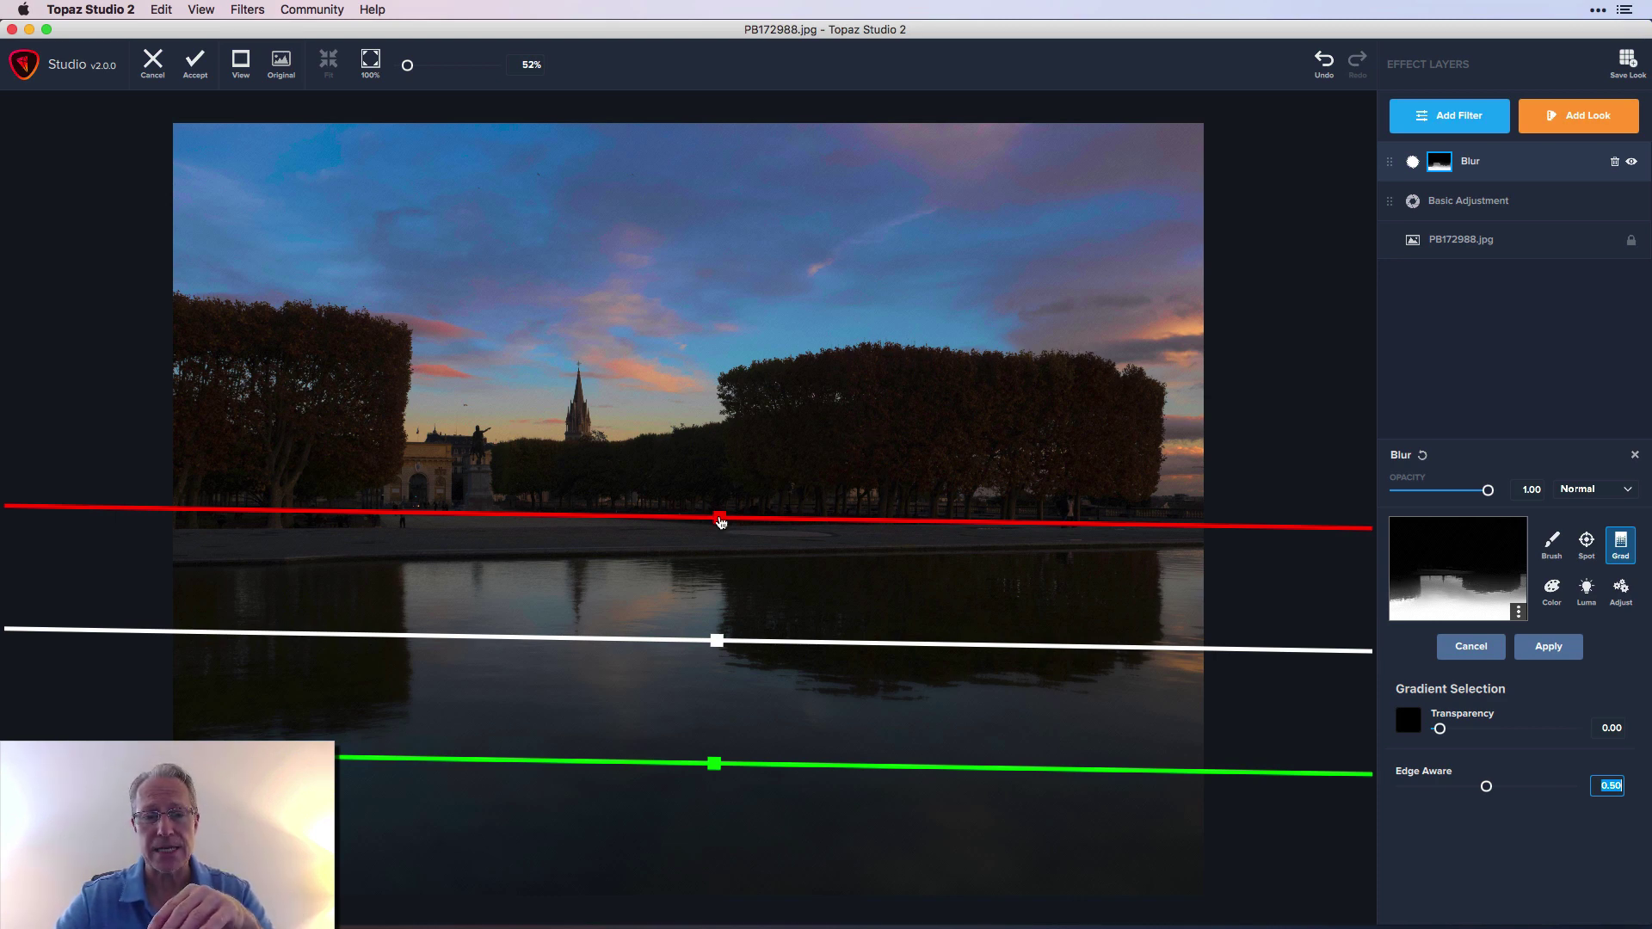
left_click_drag(719, 518, 705, 561)
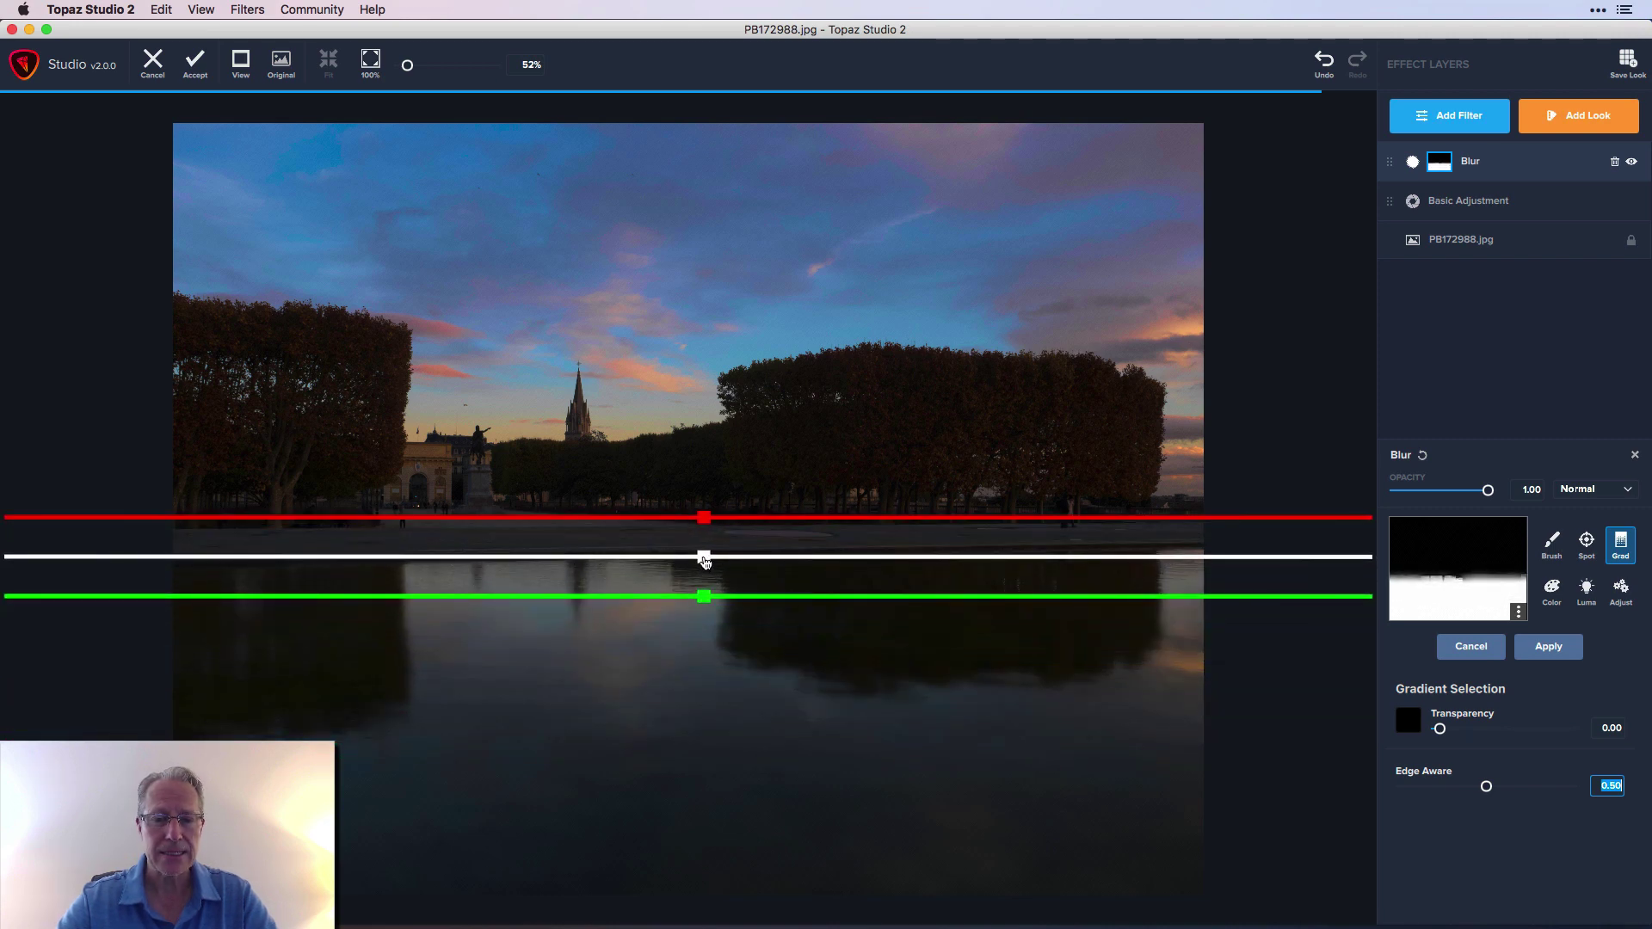
Step: Draw a new narrow, slightly tilted gradient along the waterline and nudge it upward
left_click(778, 556)
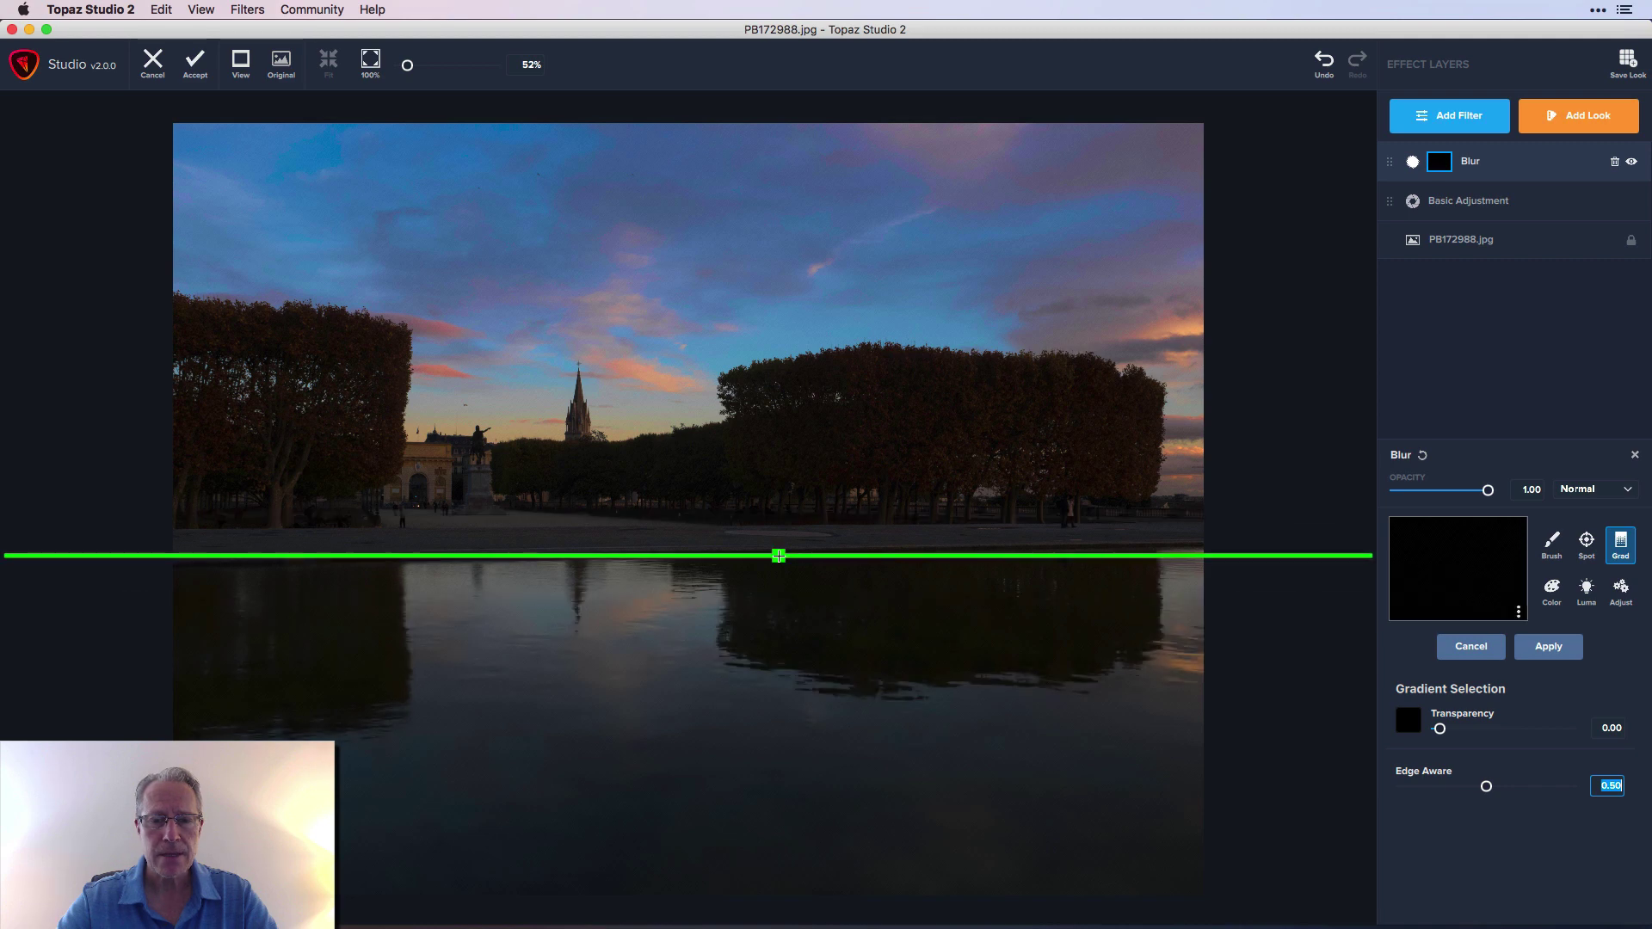
mouse_move(778, 556)
left_mouse_down()
mouse_move(780, 585)
mouse_move(781, 553)
left_mouse_up()
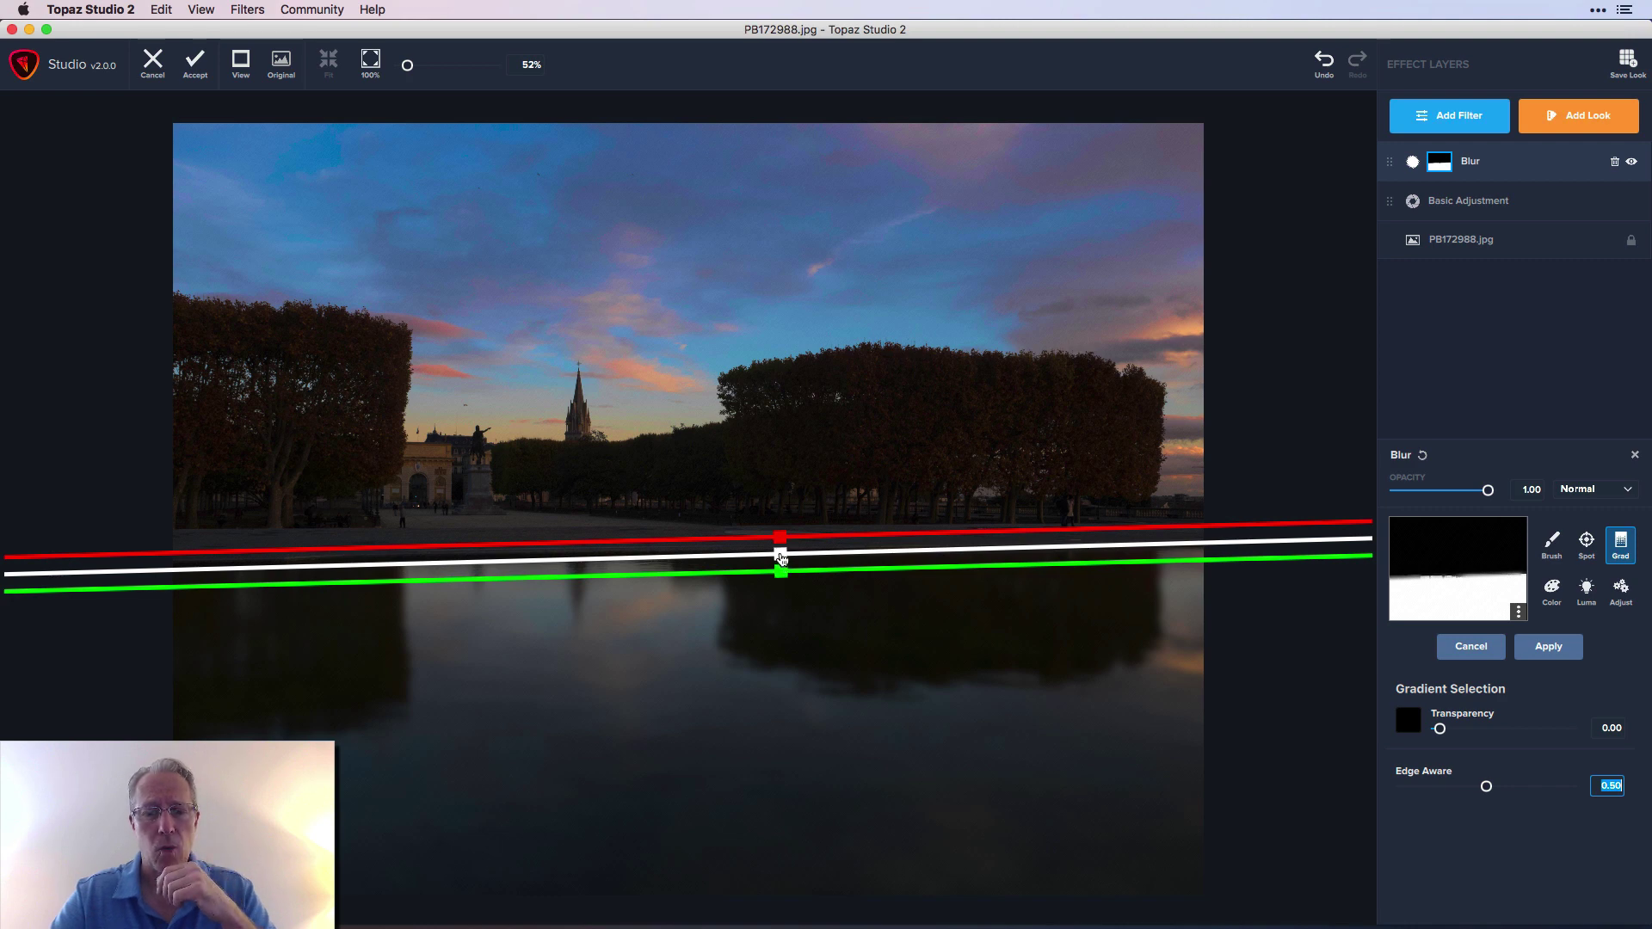
left_click_drag(781, 556, 779, 549)
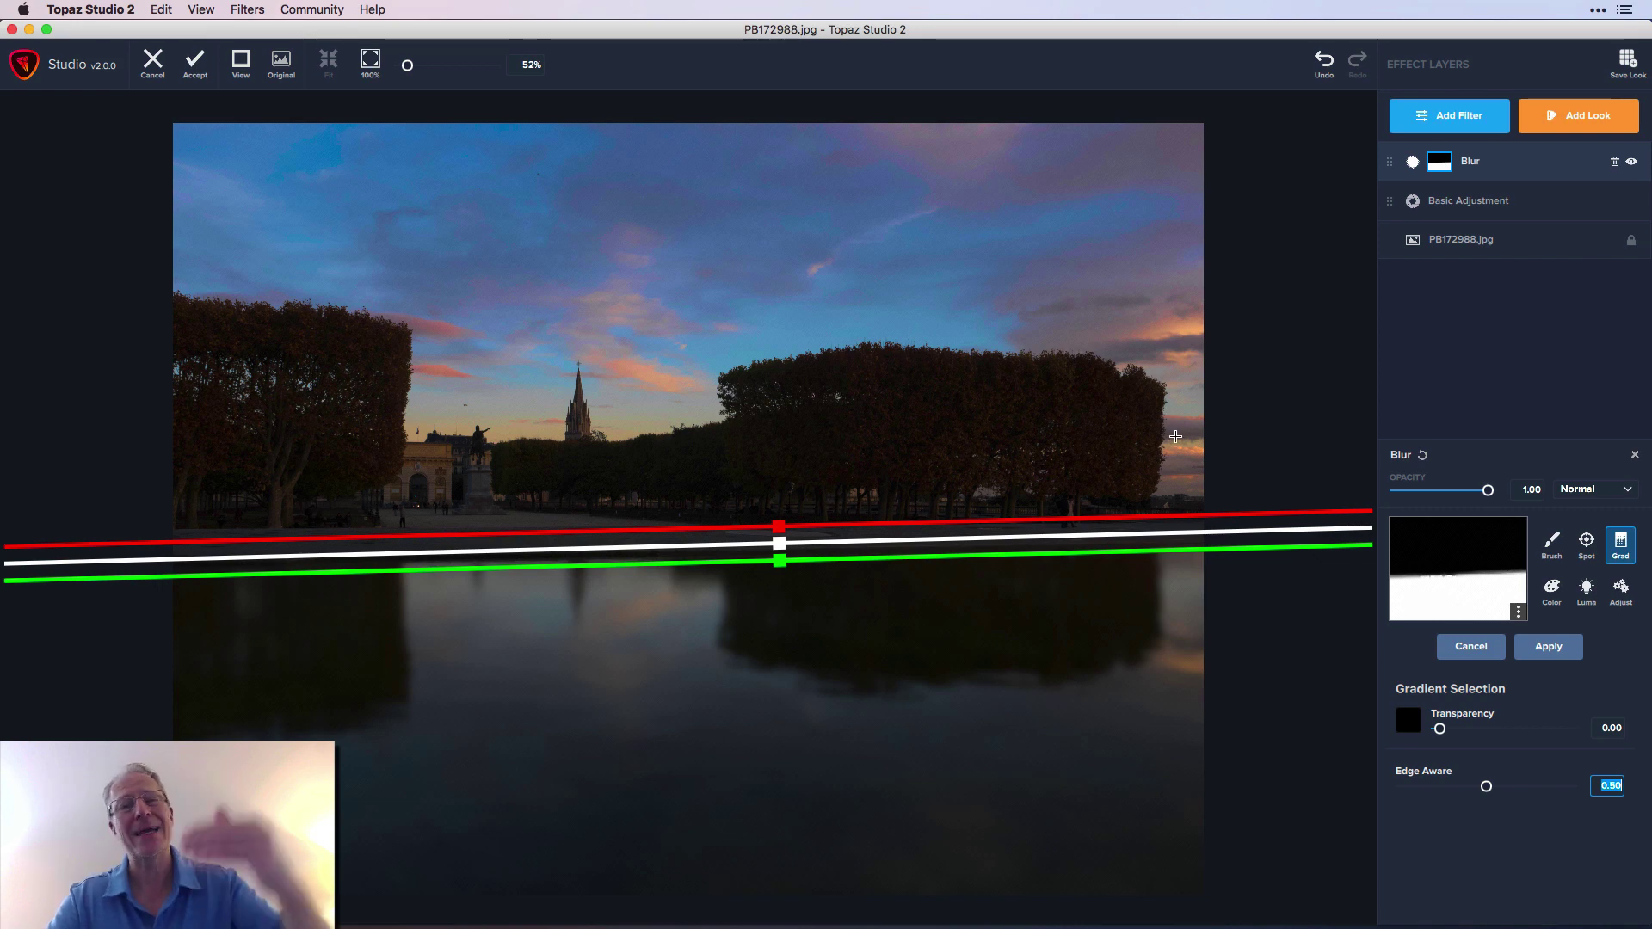
Step: Apply the gradient mask to the Blur layer and close its settings panel
left_click(1547, 647)
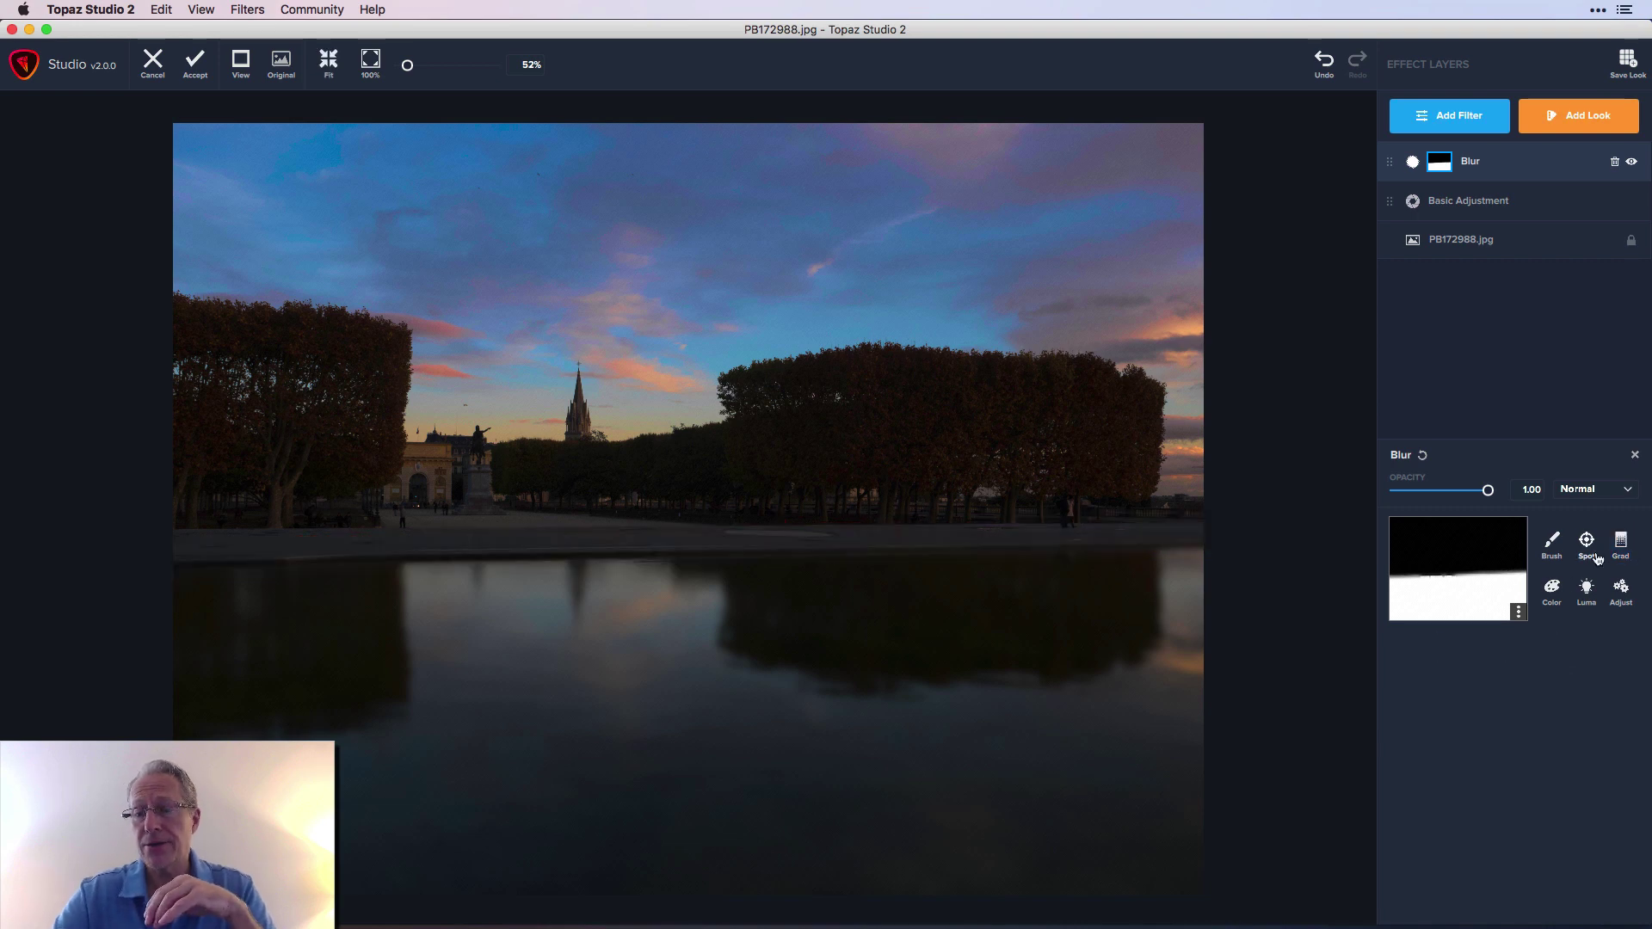
left_click(1634, 454)
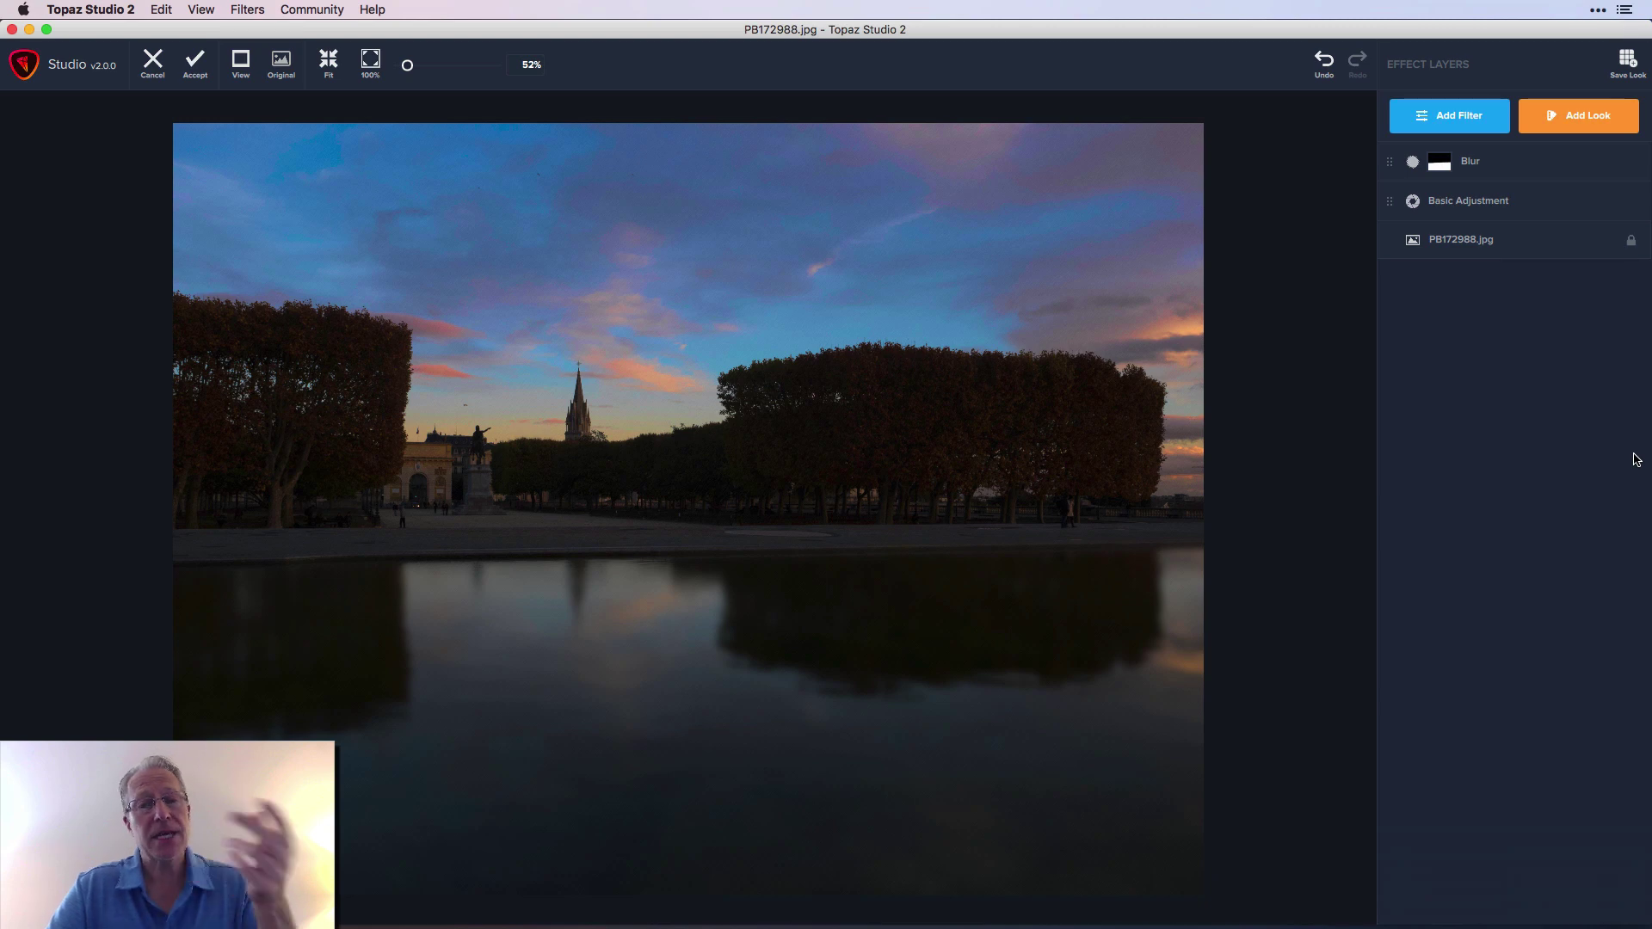
Step: Add a new Blur filter layer of type Diffusion with Strength 0.80 and Softness 0.55
left_click(1470, 125)
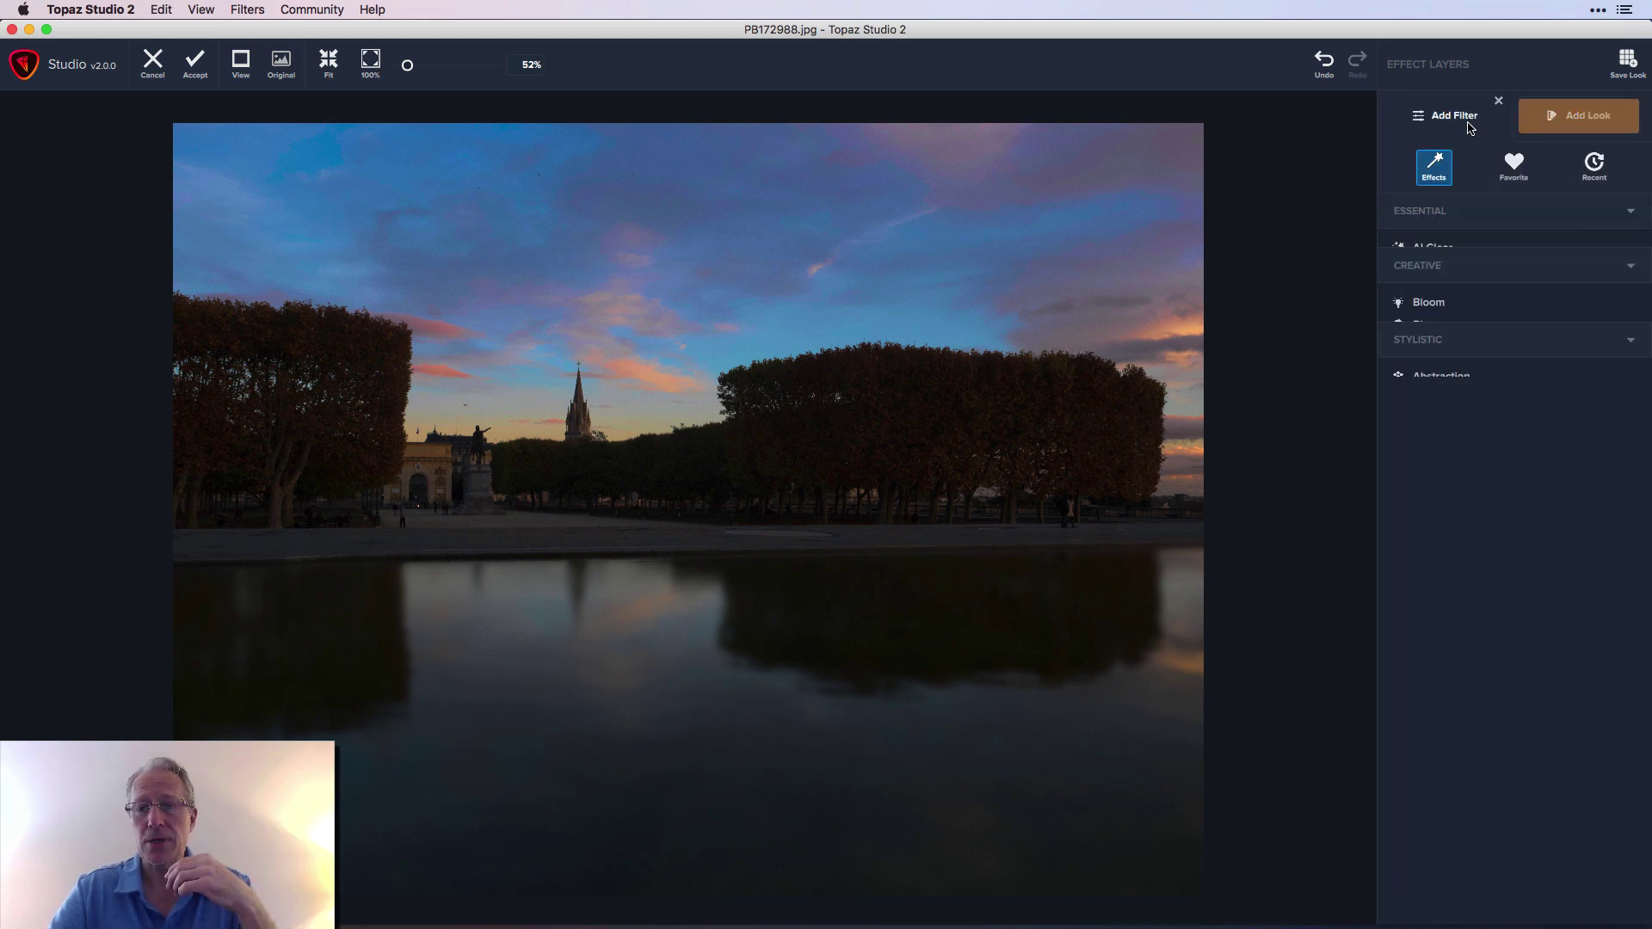
left_click(1435, 520)
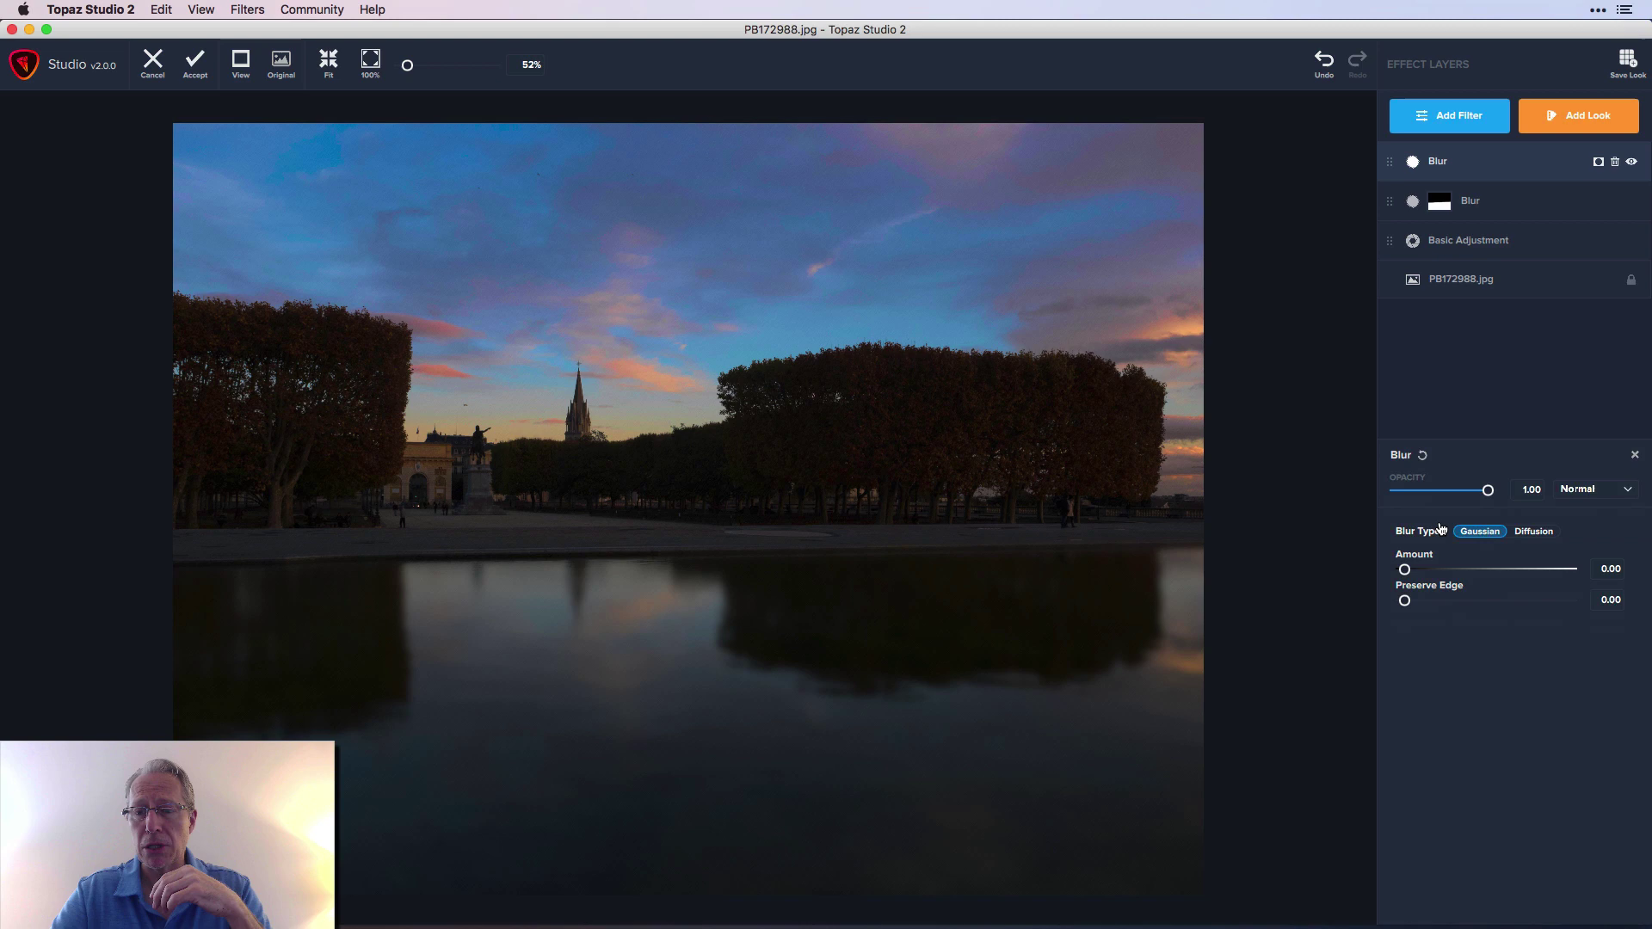
left_click(1544, 532)
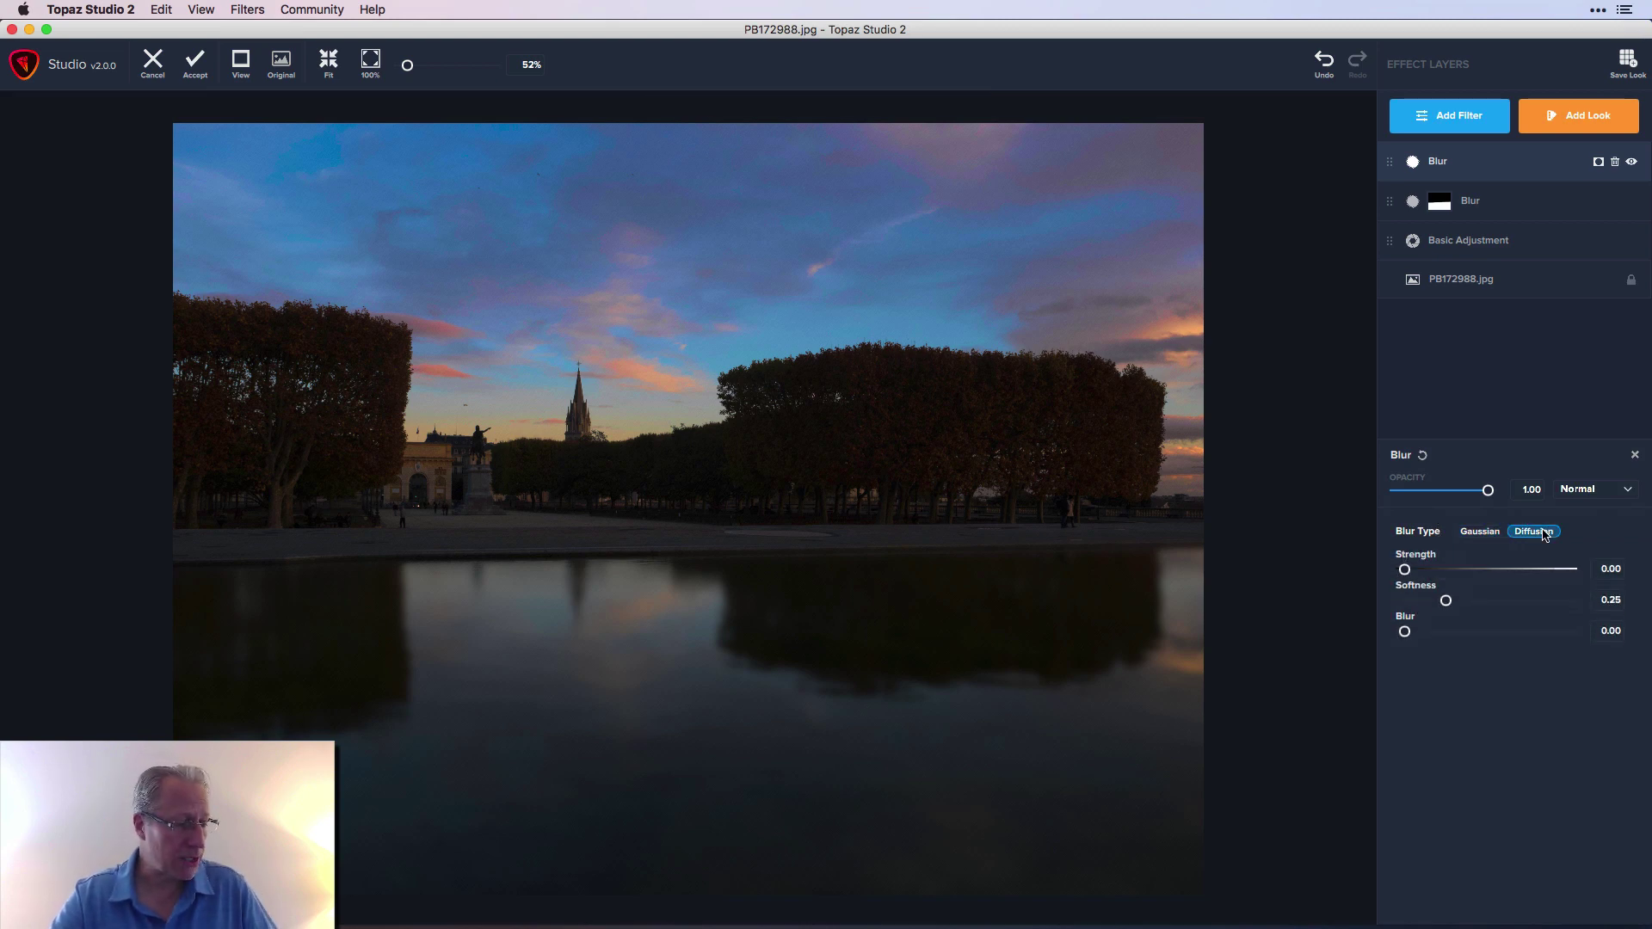
left_click_drag(1405, 569, 1538, 567)
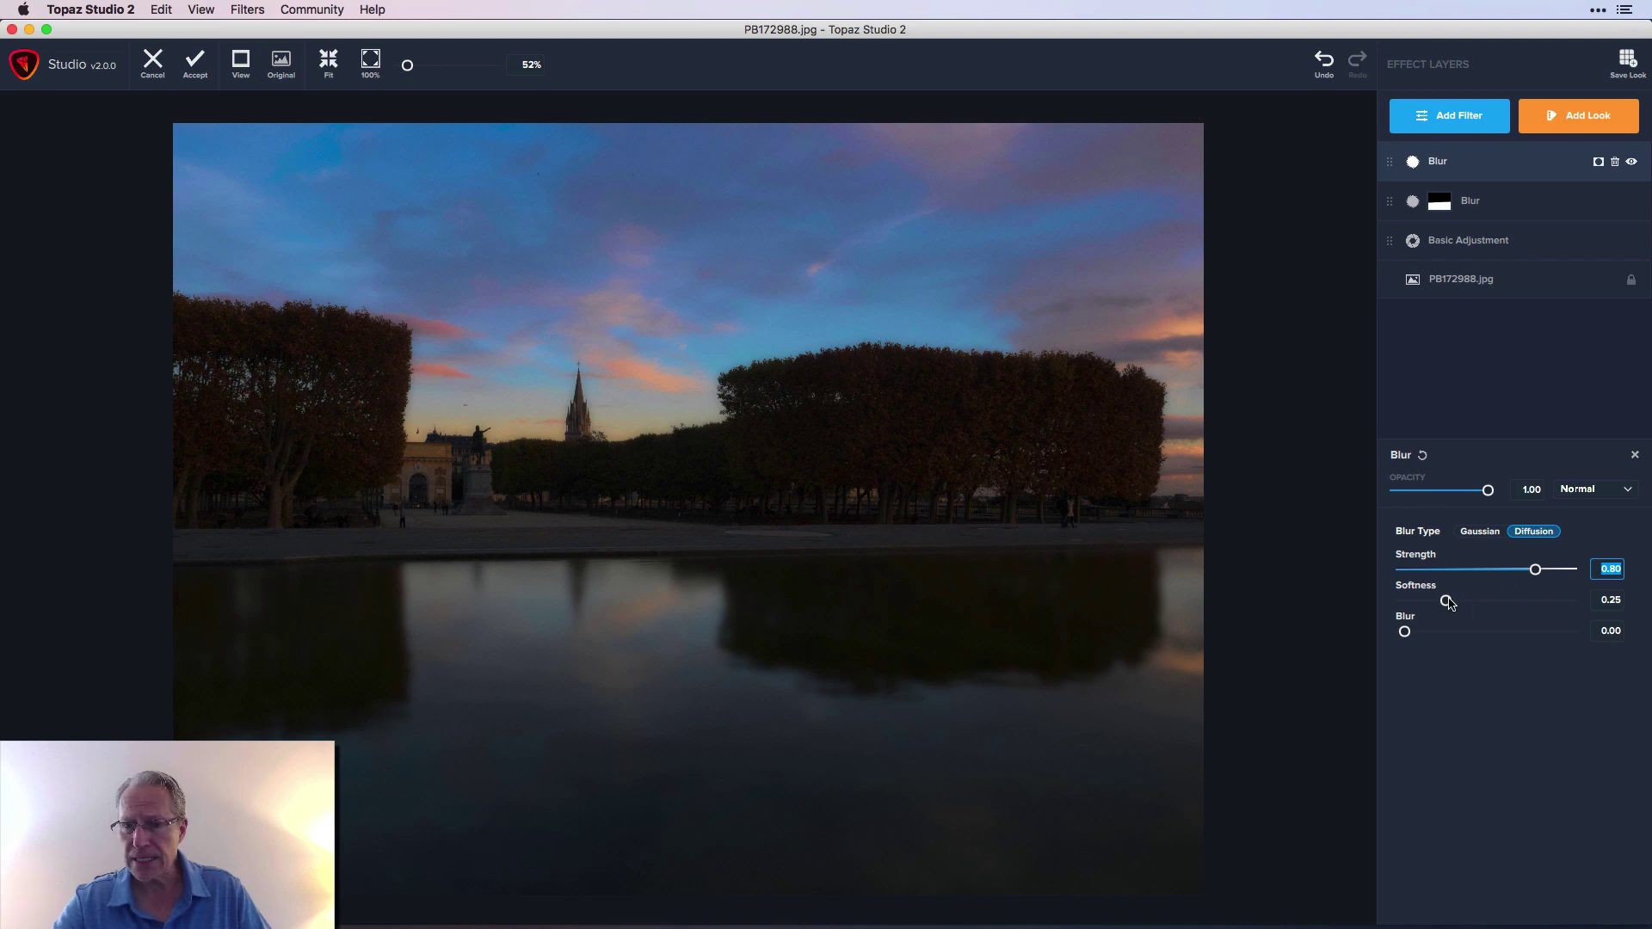
left_click_drag(1446, 600, 1497, 603)
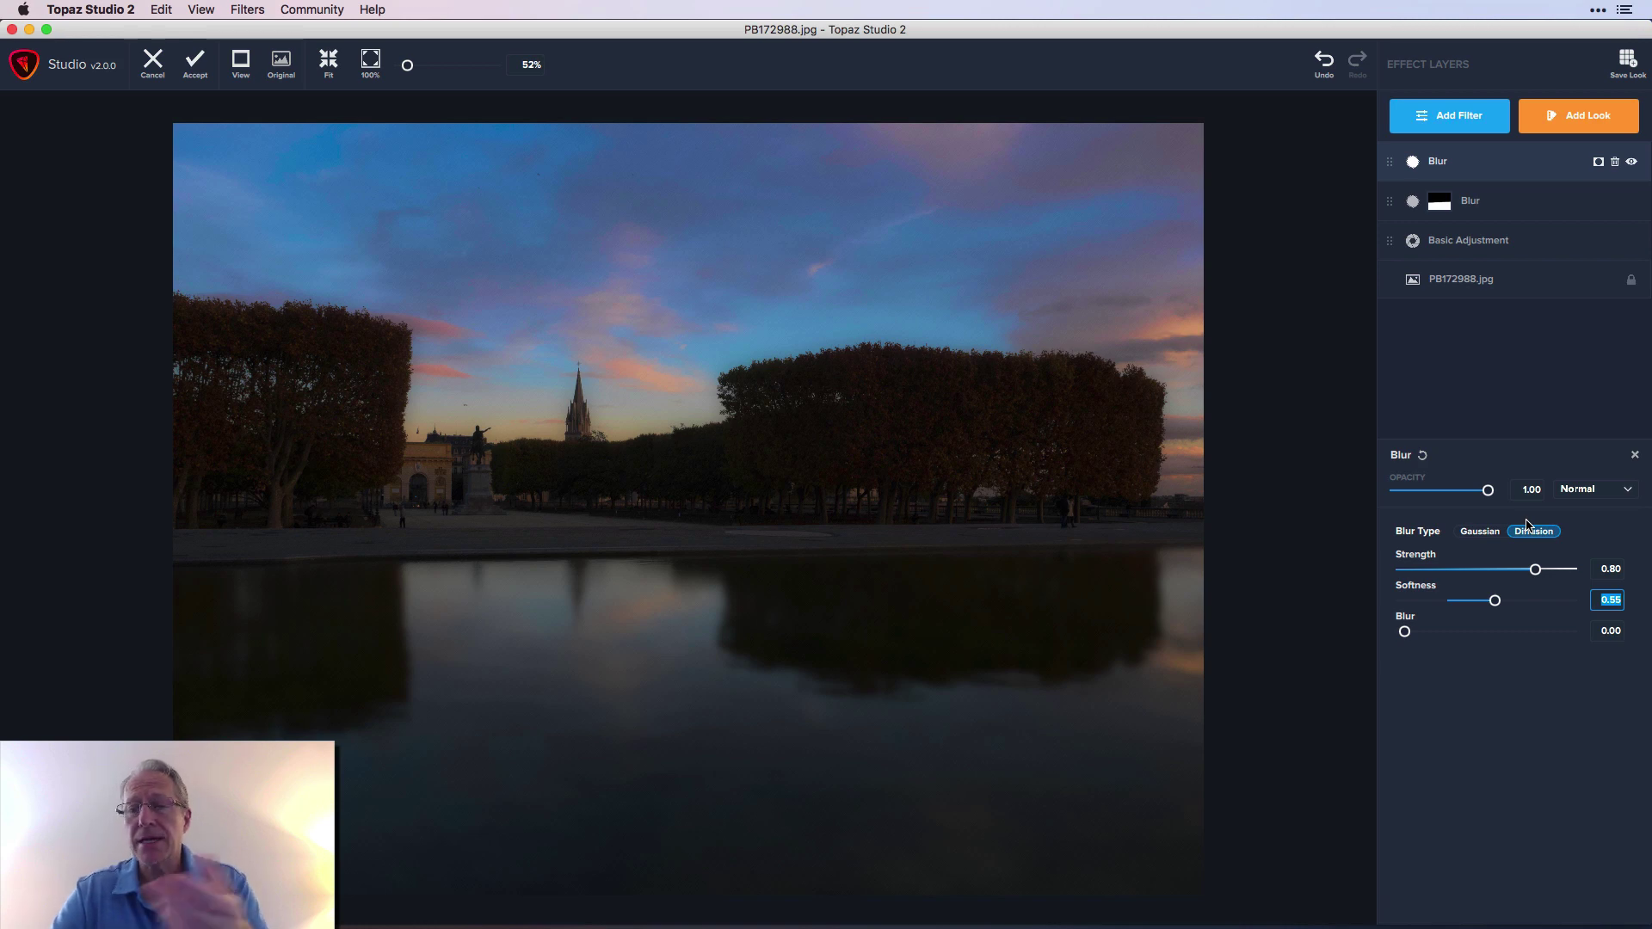
Step: Add a mask to the Diffusion Blur layer and start a gradient selection at Edge Aware 0.50
left_click(1598, 162)
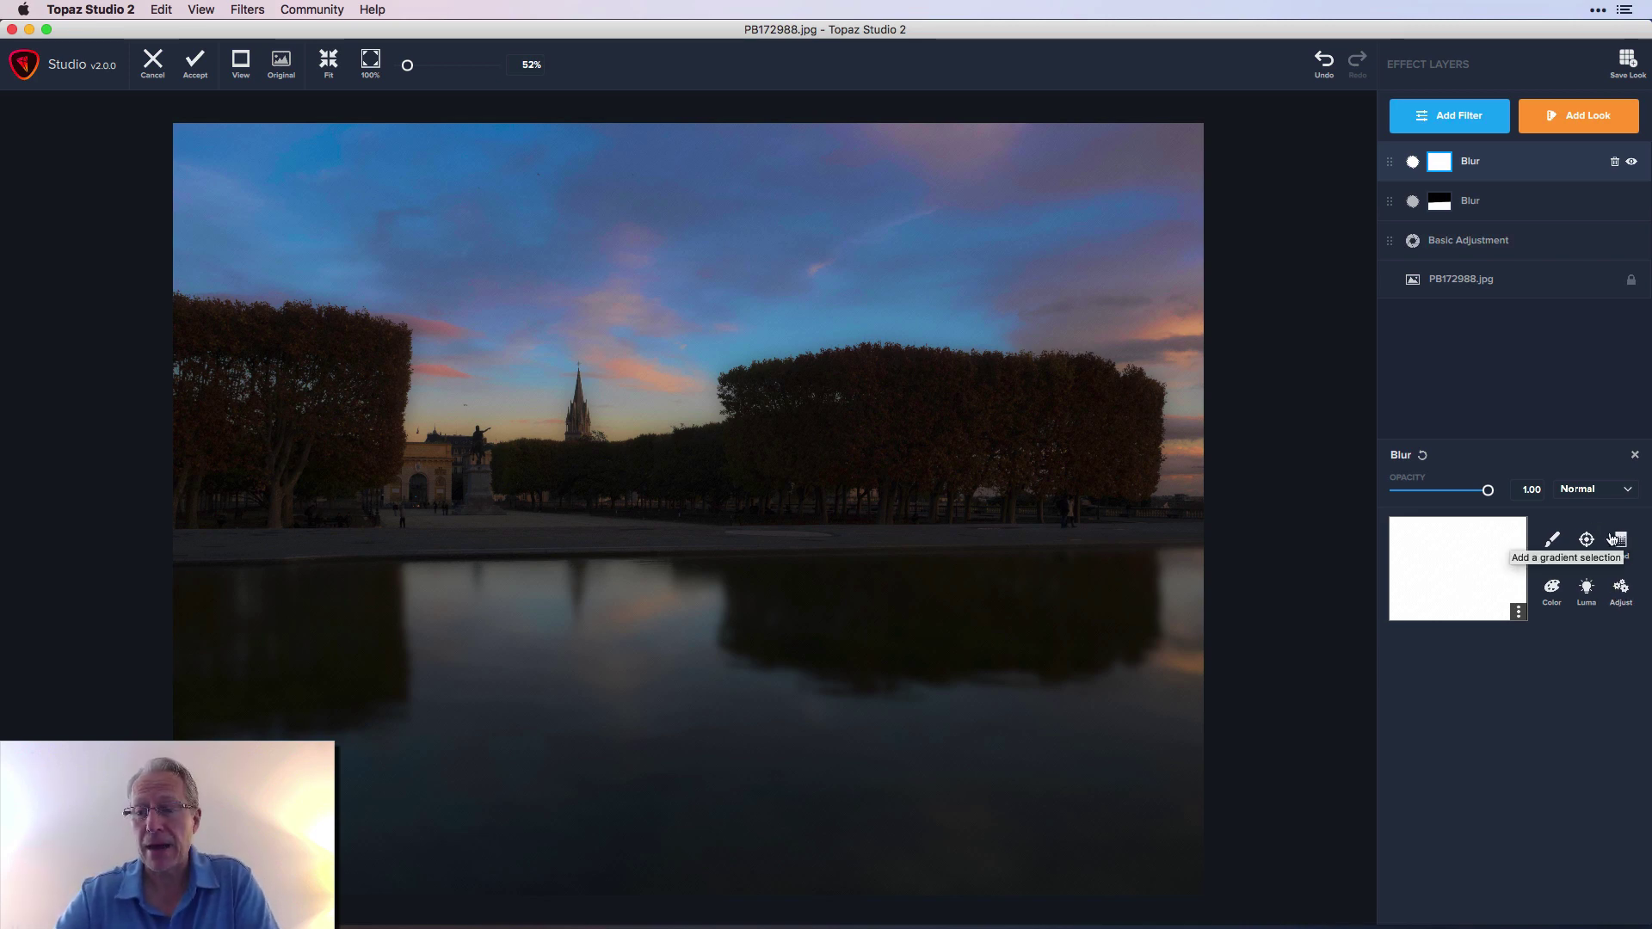
left_click(1622, 542)
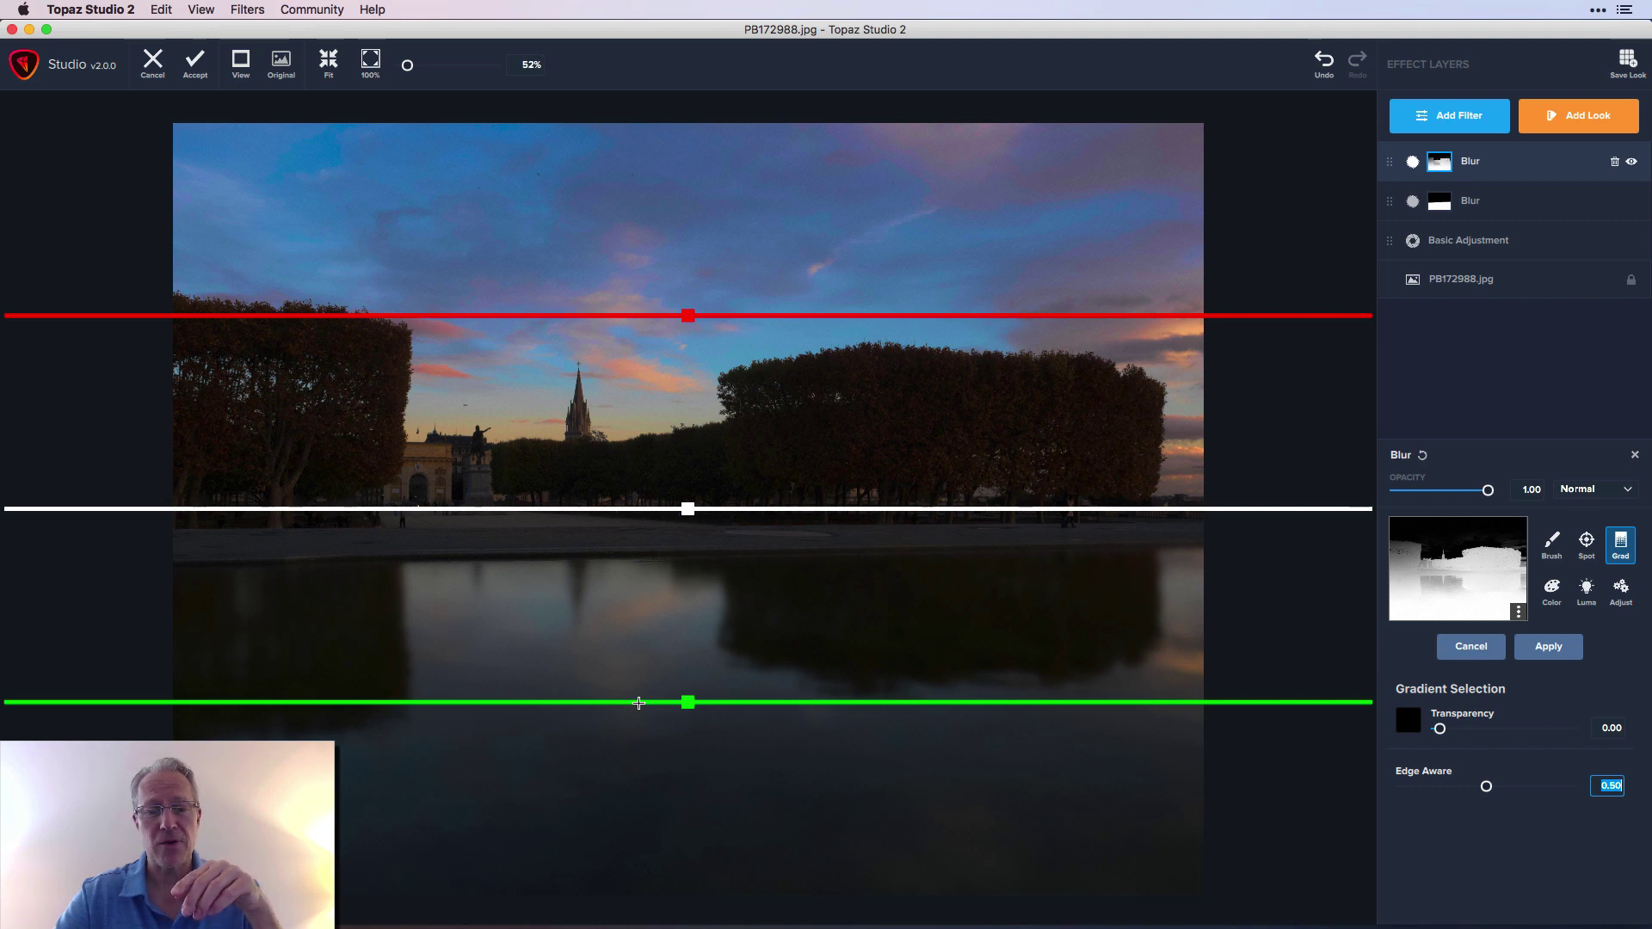
Step: Flip the gradient and level it at the treeline so the diffusion blur masks only the sky
left_click_drag(638, 703, 632, 448)
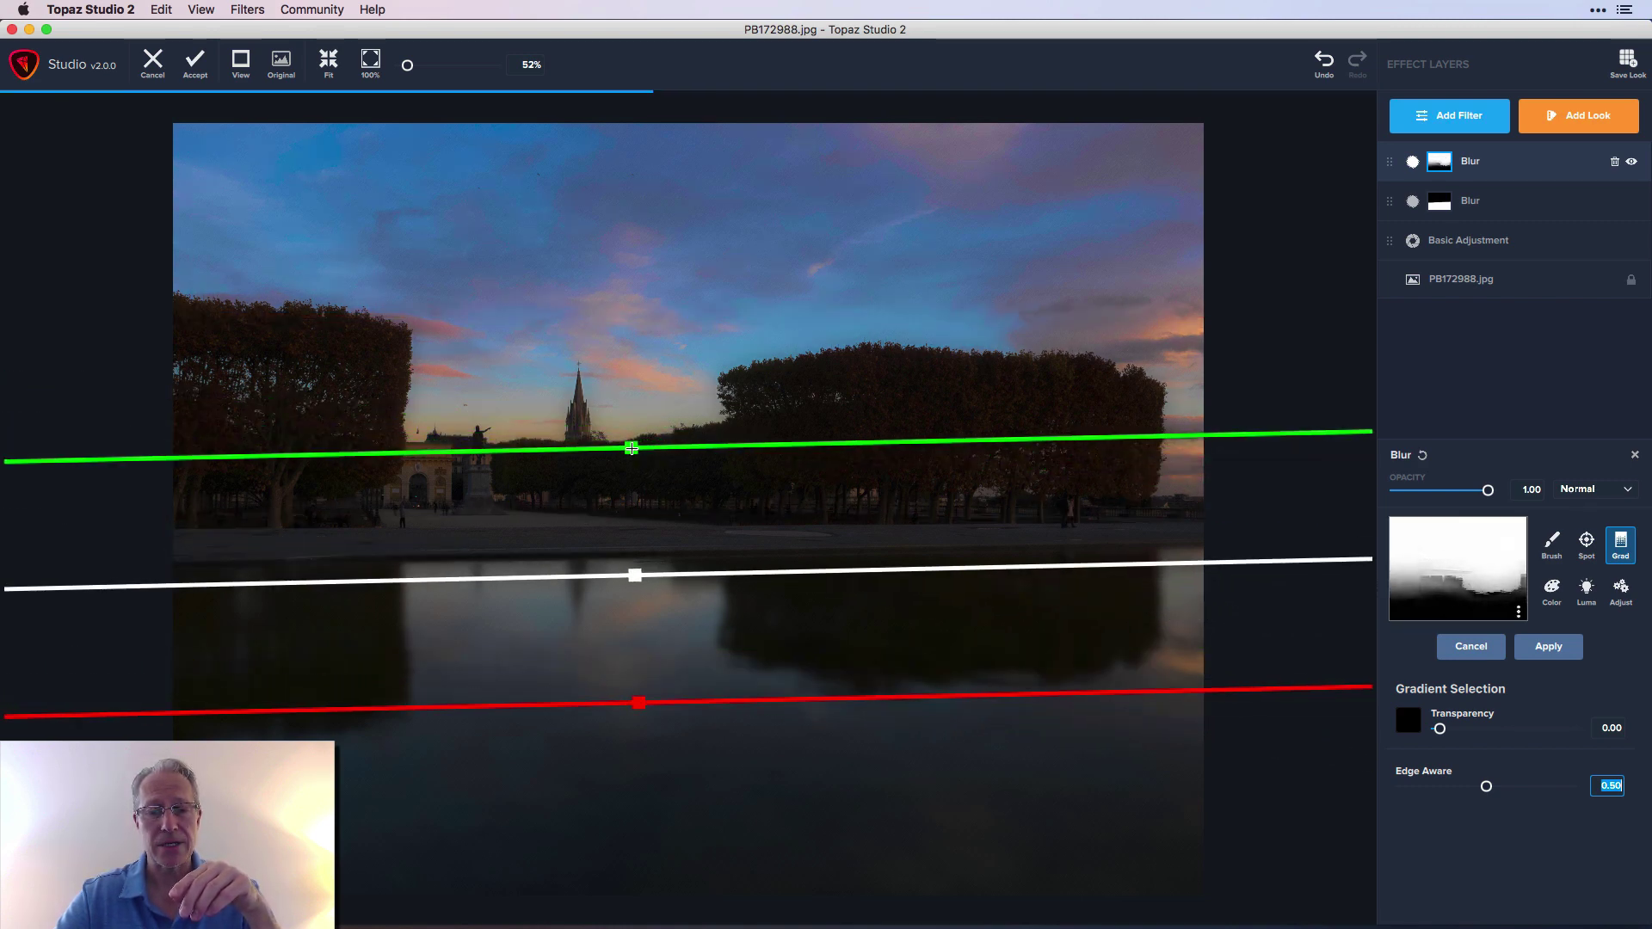
left_click_drag(635, 584, 661, 375)
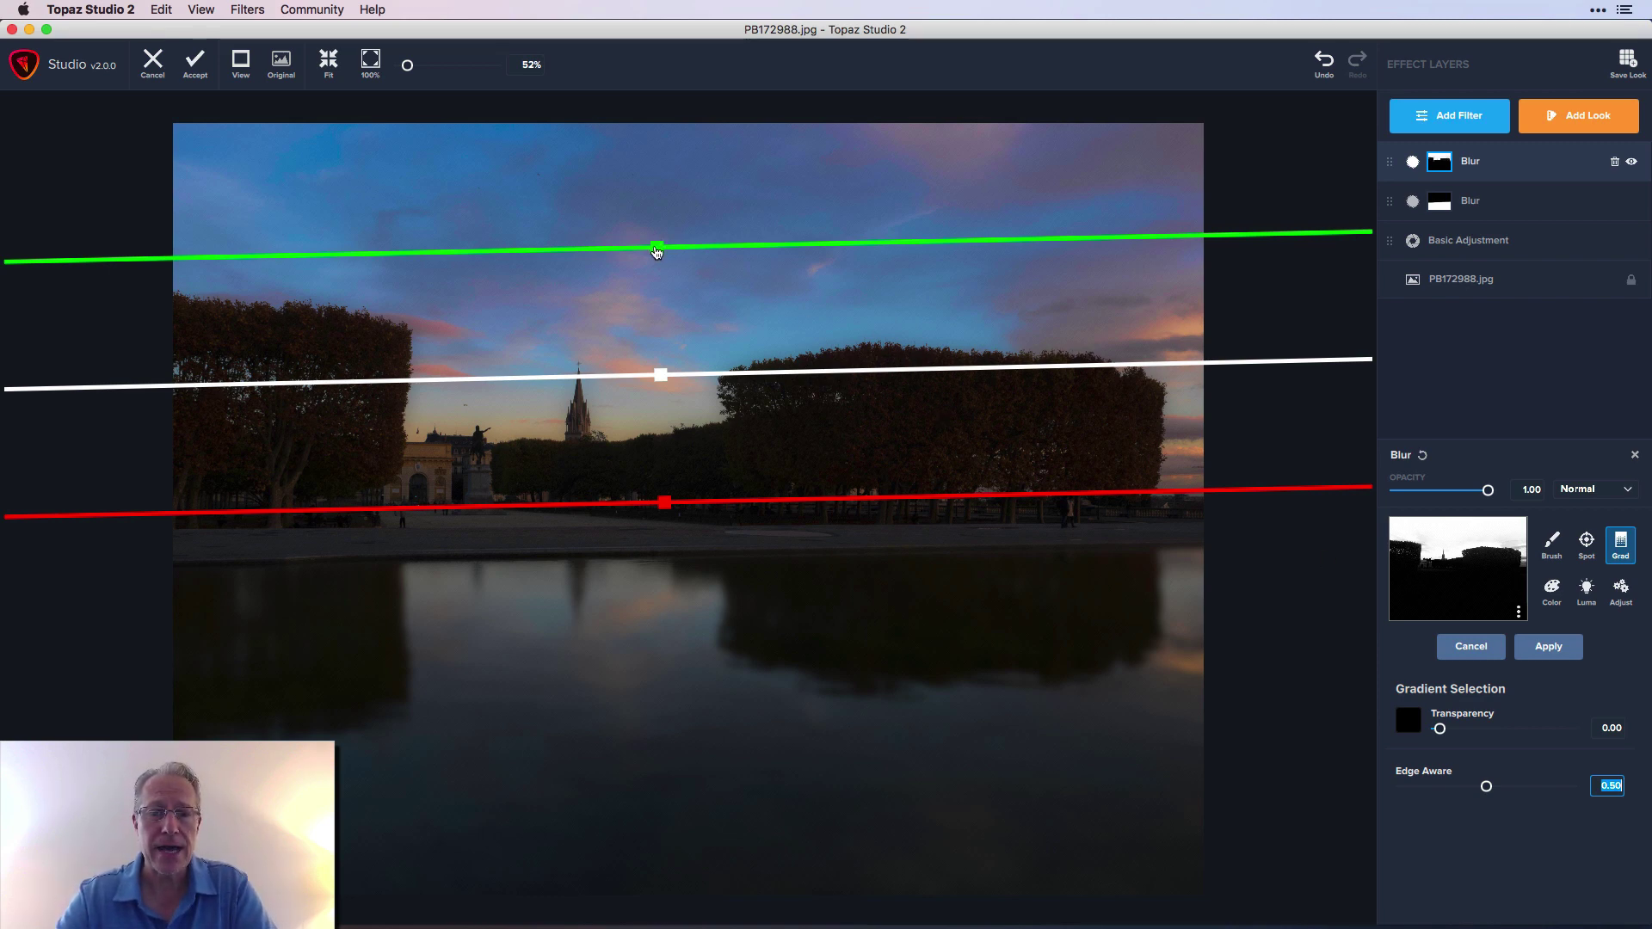
left_click_drag(657, 250, 664, 313)
left_click_drag(664, 409, 669, 343)
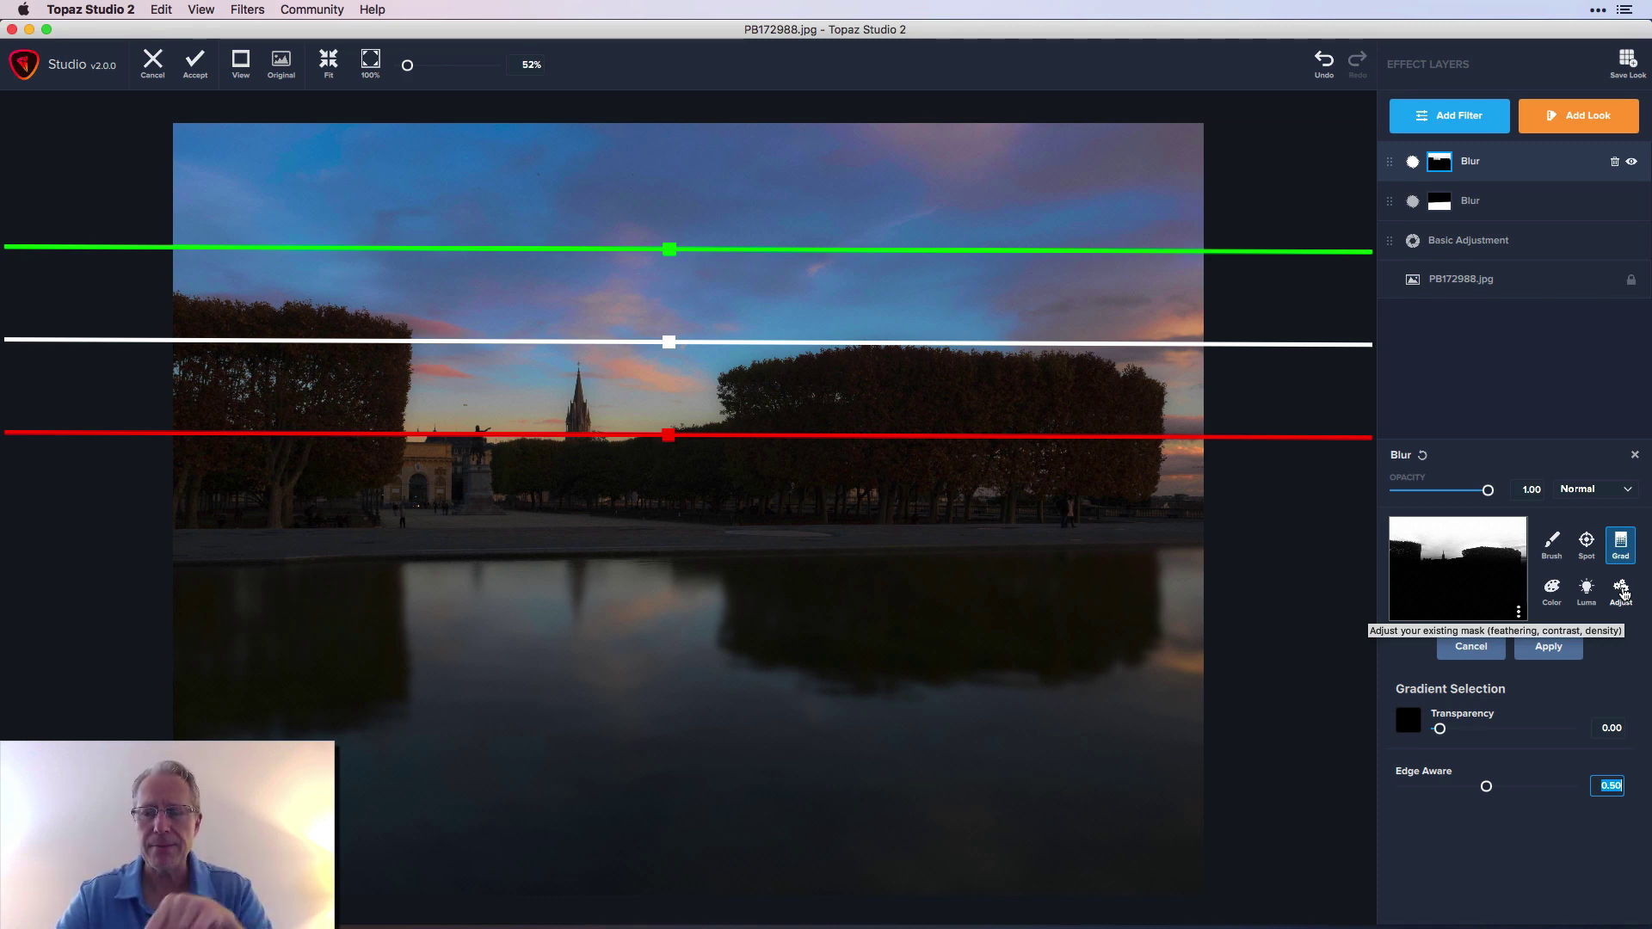
Step: Set the diffusion blur's sky mask to Expand Mask 1 and Contrast 1.67, then apply the refinement
left_click(1623, 594)
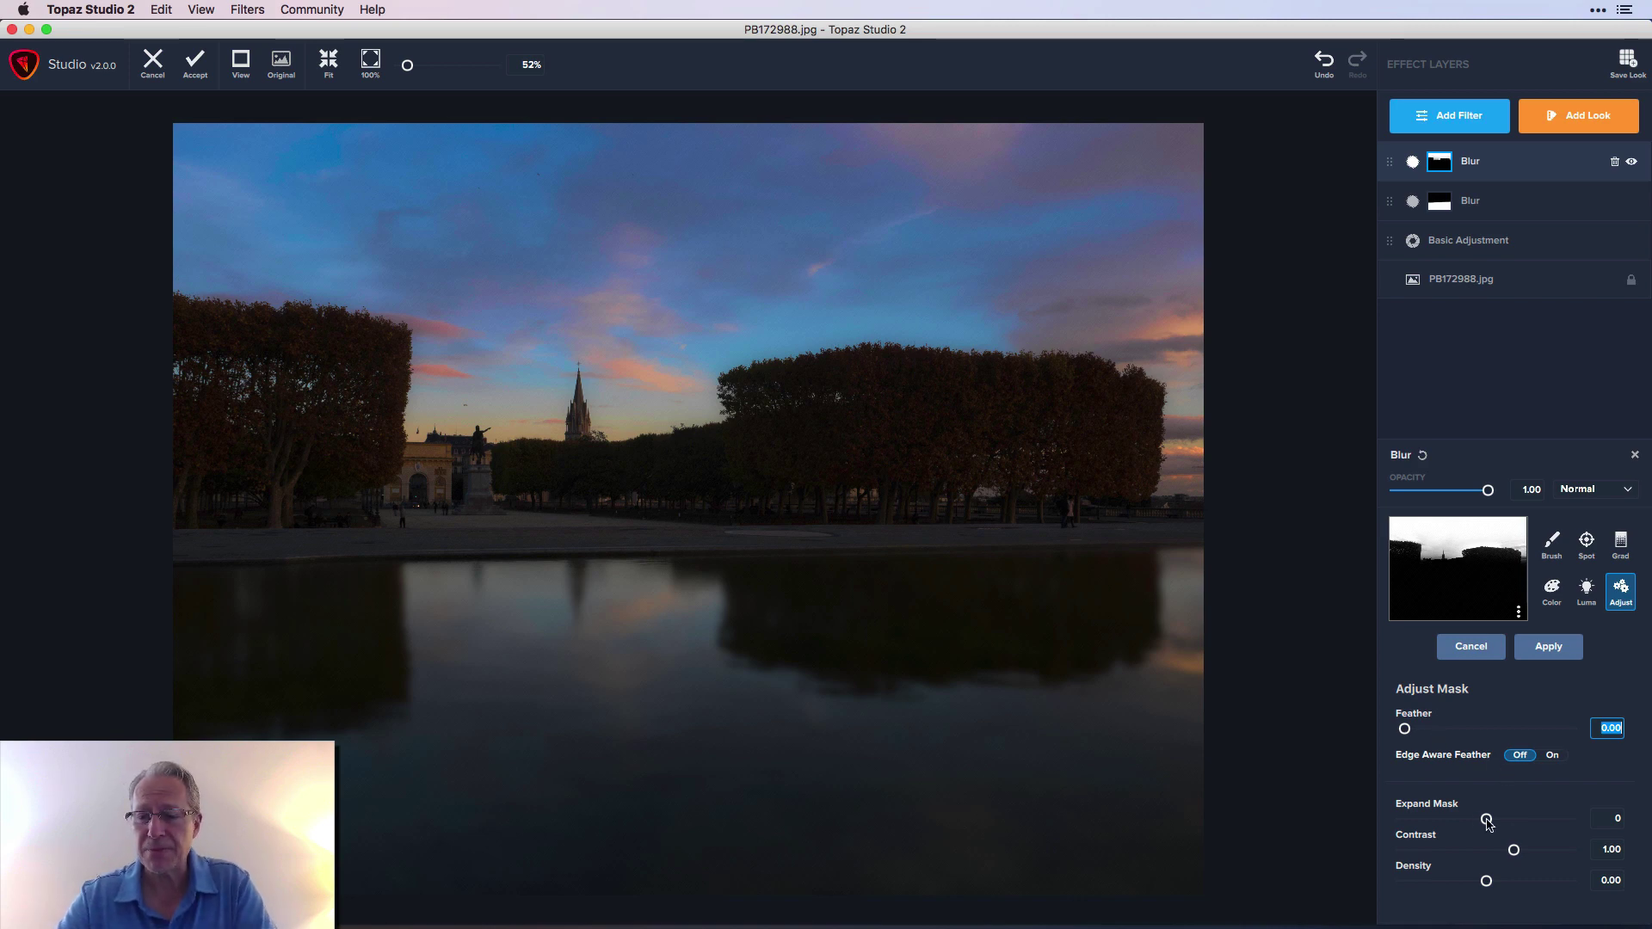
left_click_drag(1488, 822, 1548, 852)
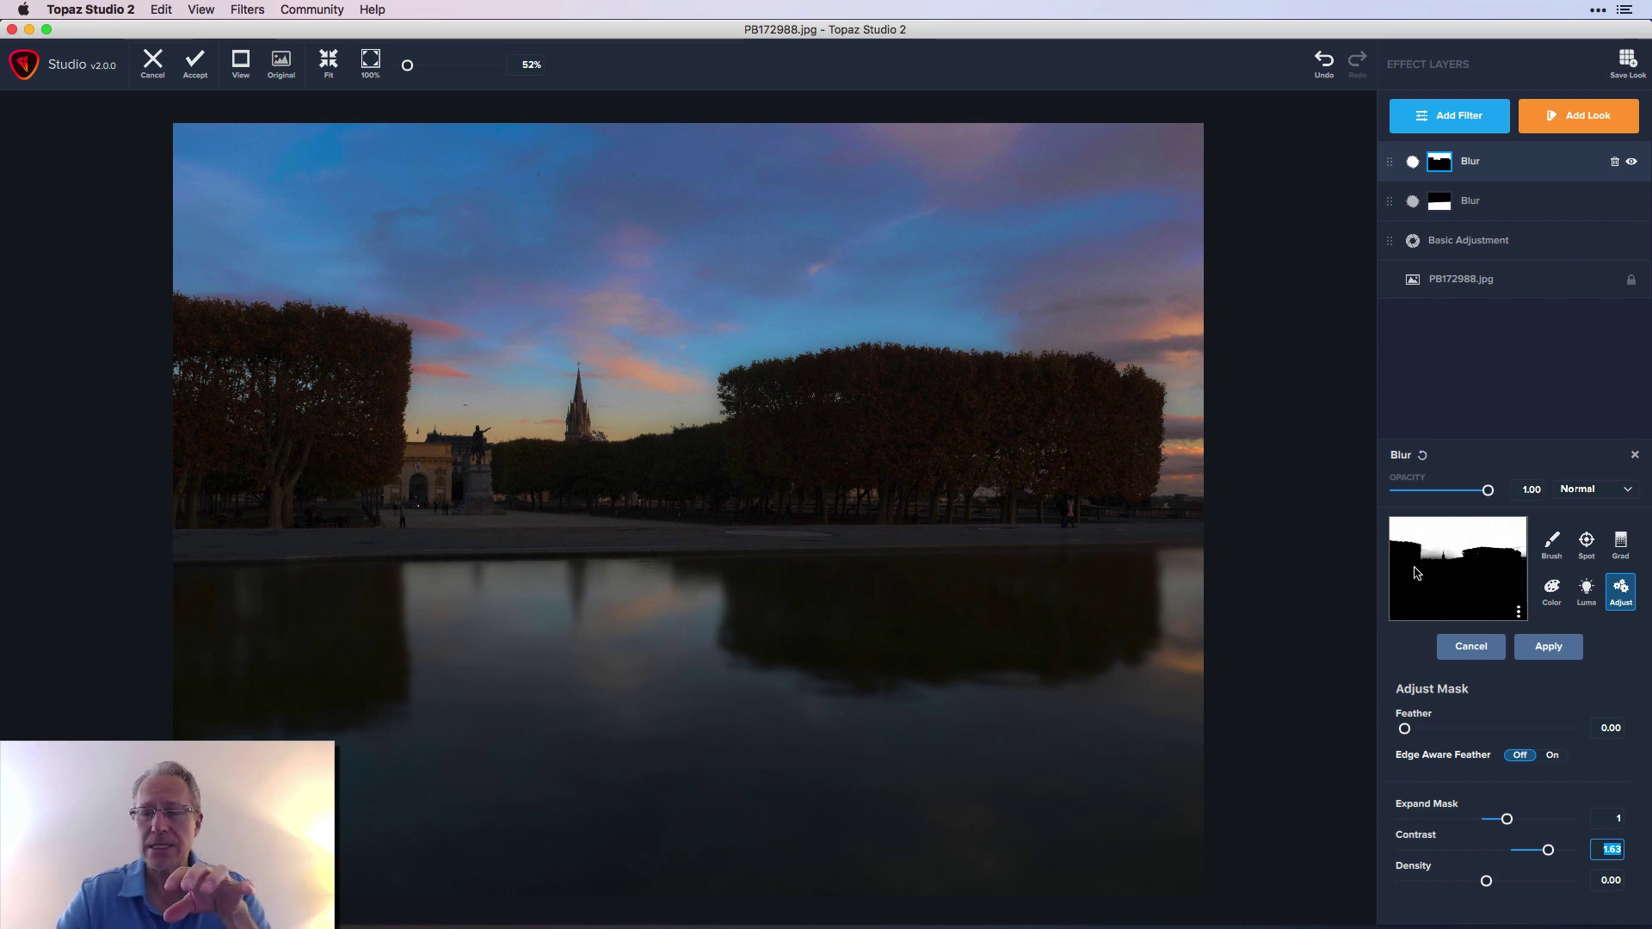
left_click_drag(1548, 851, 1512, 850)
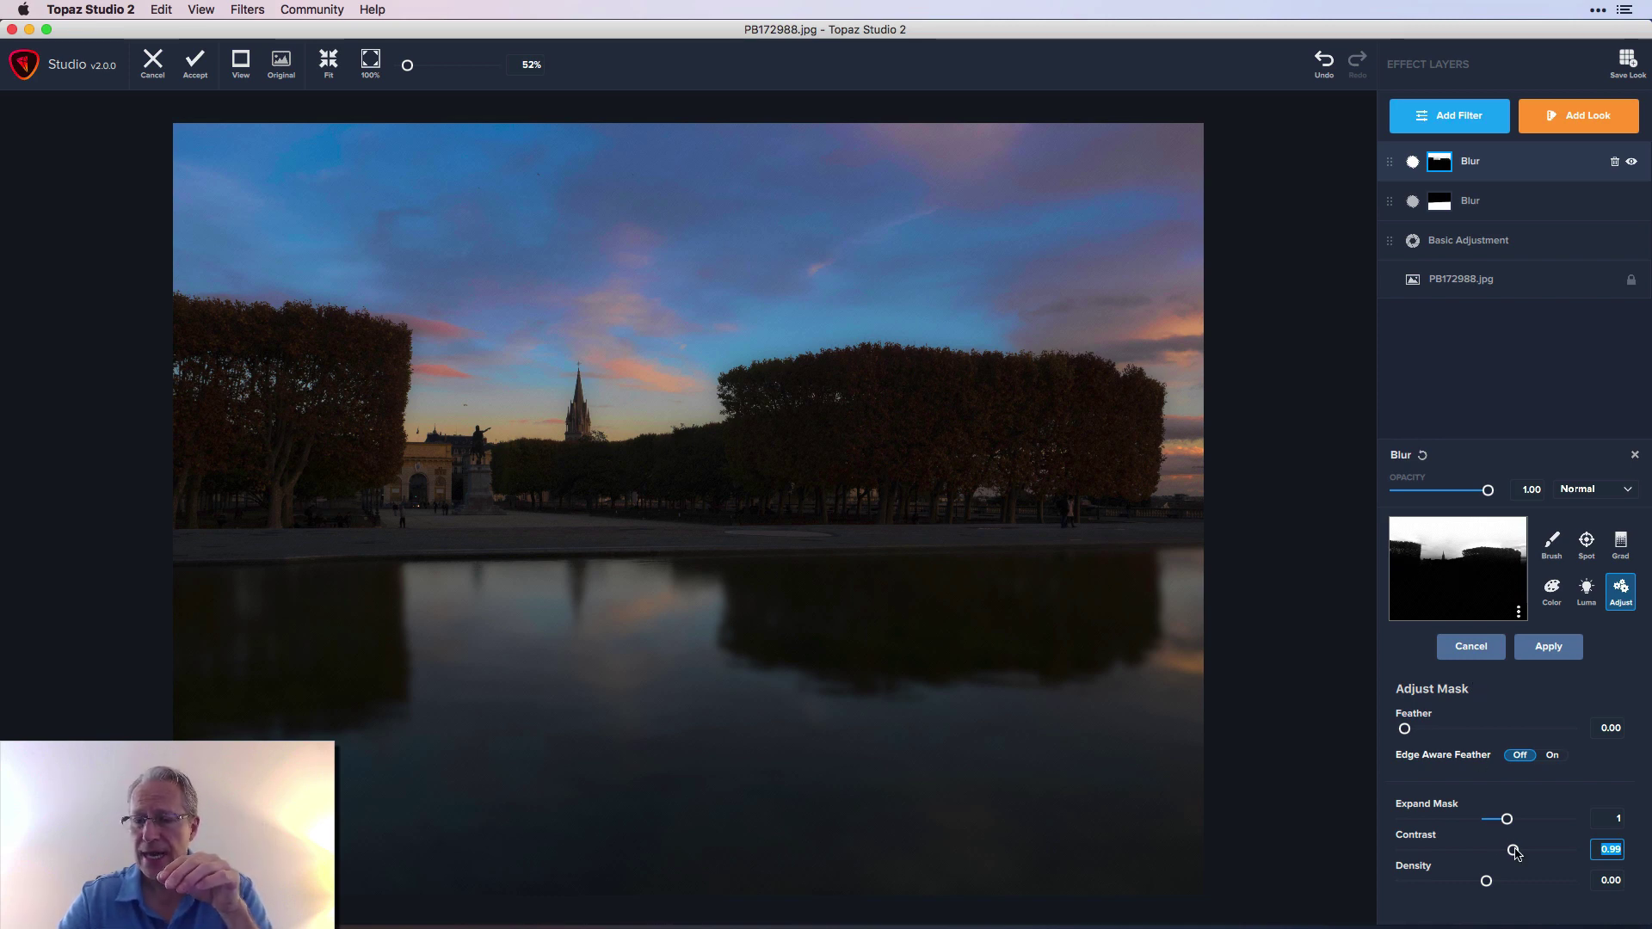
left_click_drag(1516, 853, 1553, 851)
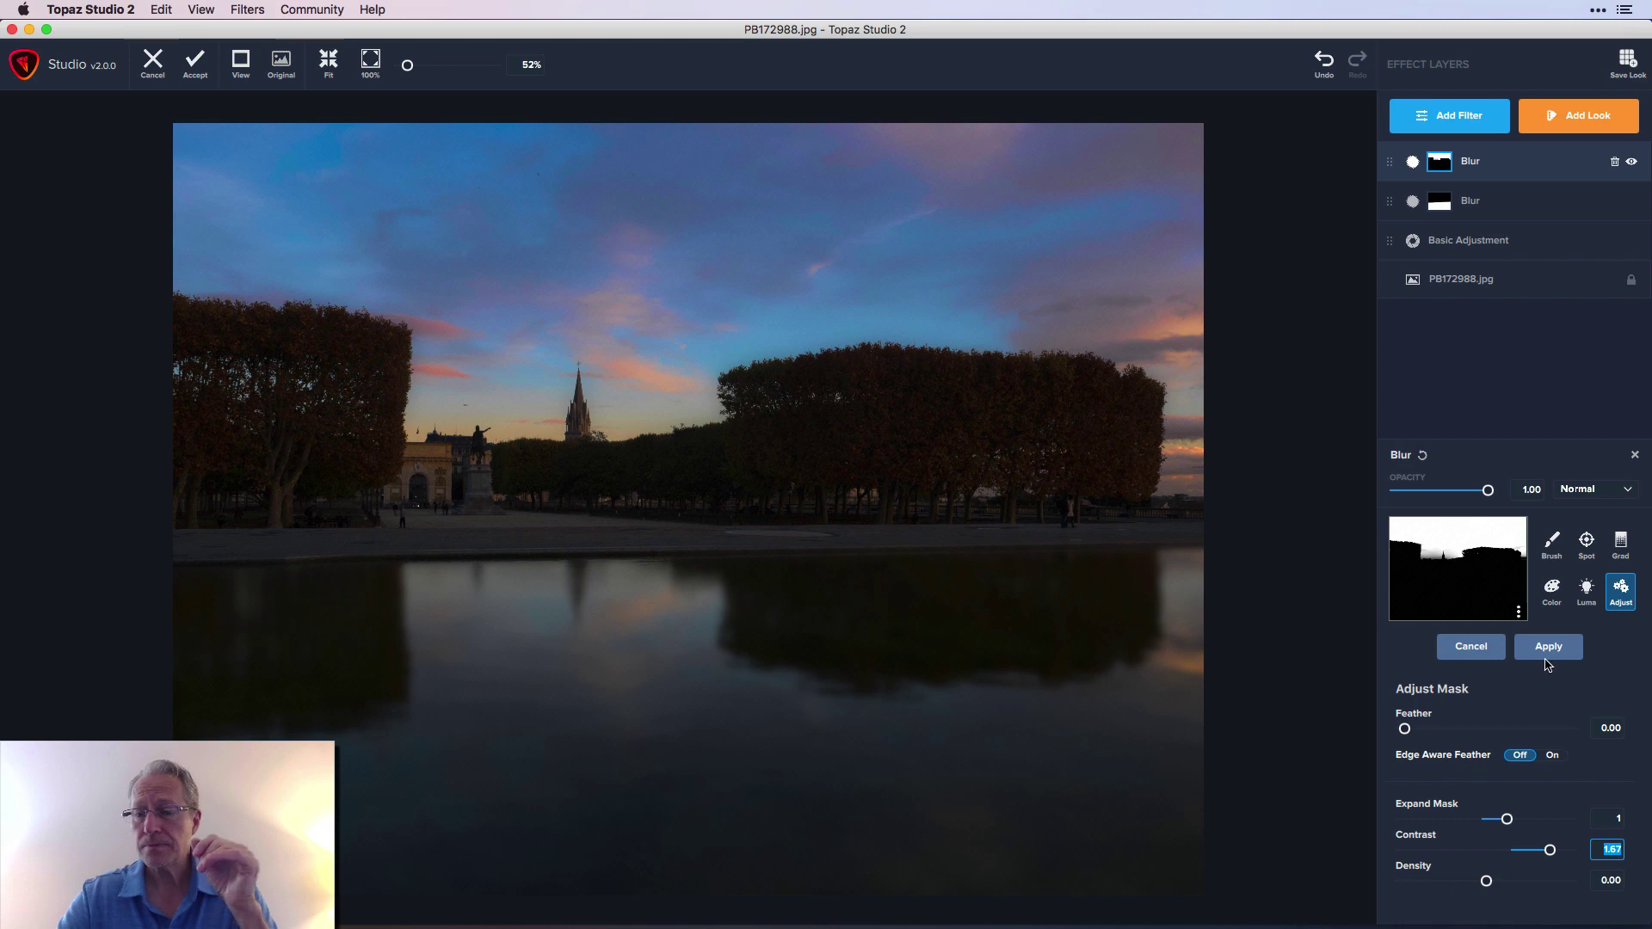
left_click(1554, 650)
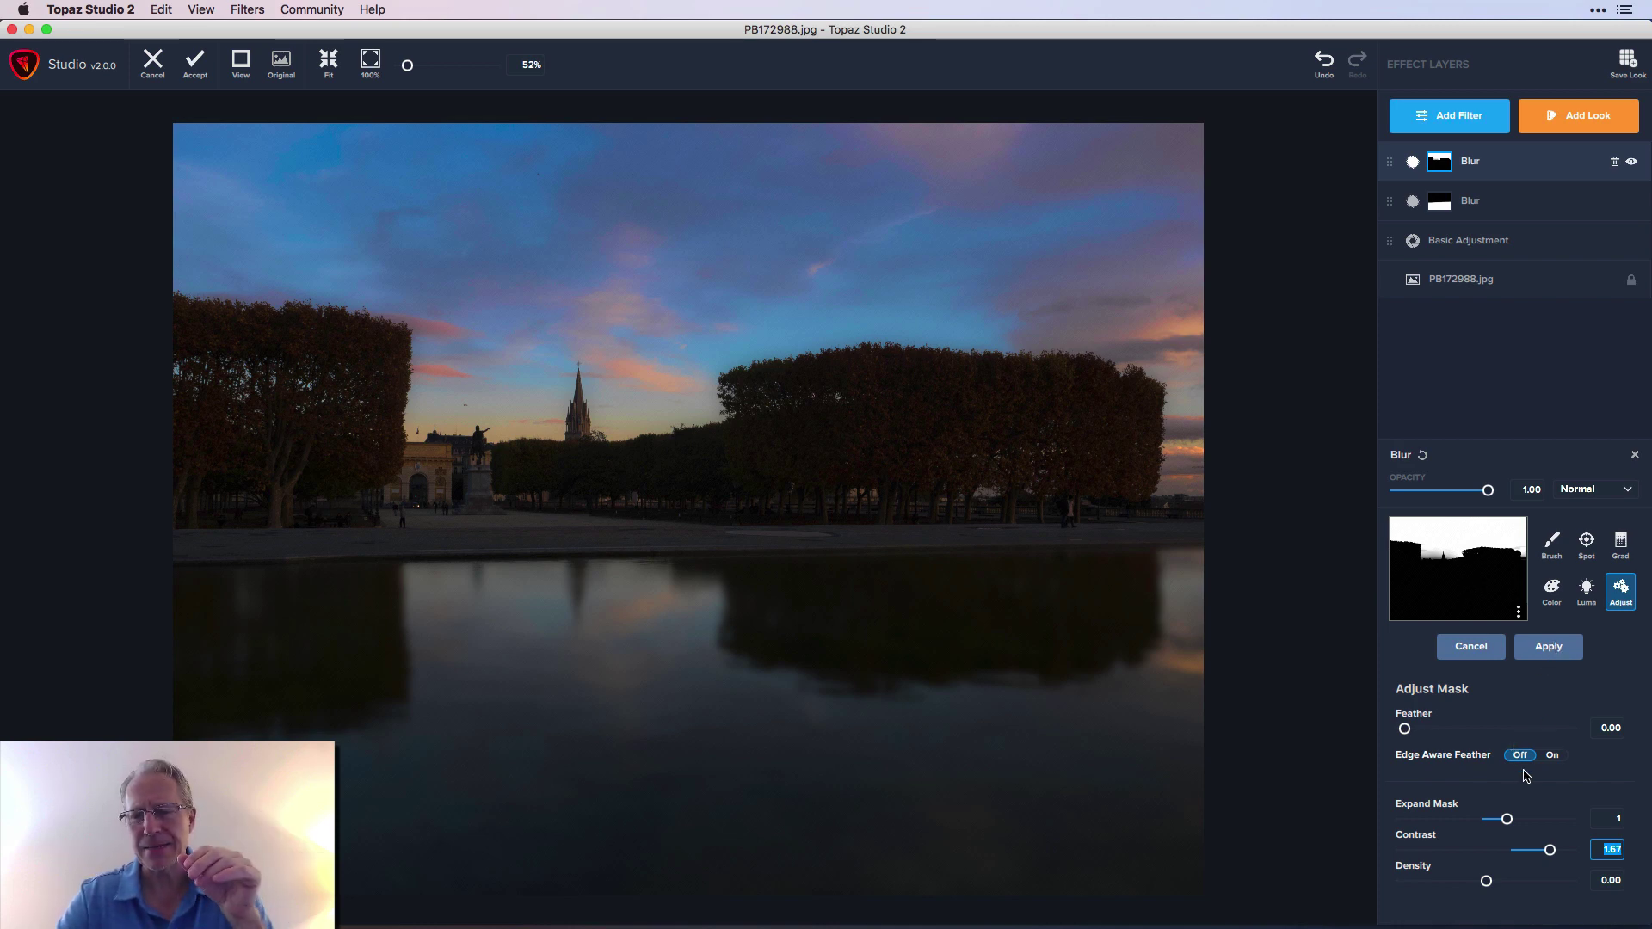
left_click(1552, 650)
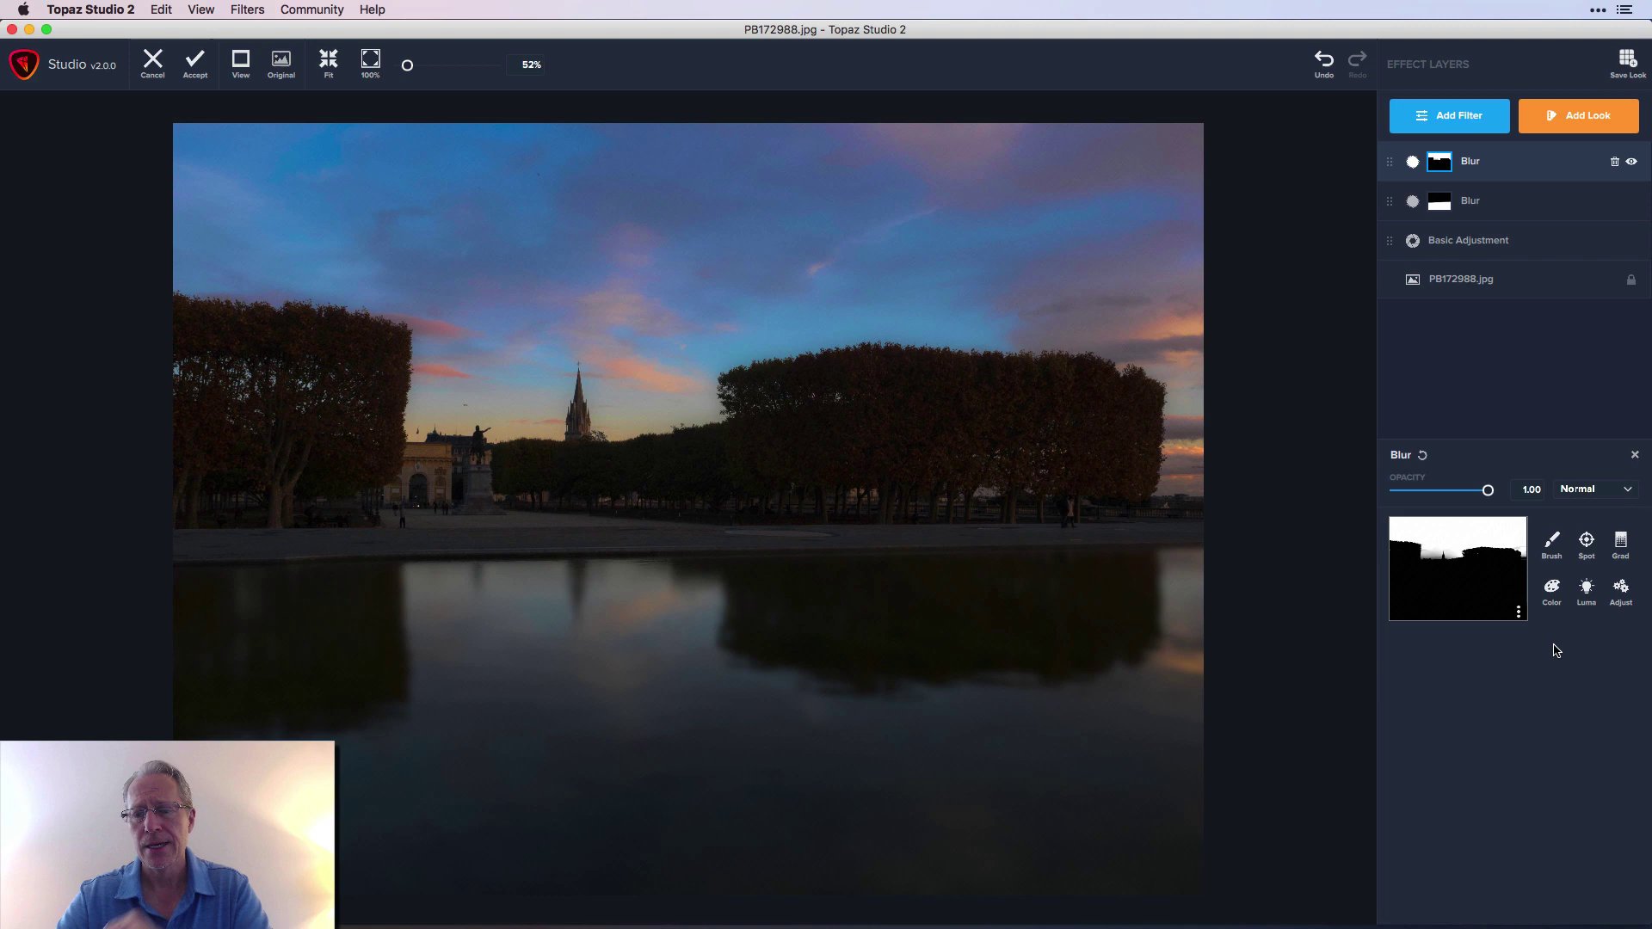
Step: Close the blur settings and hide both the water and sky blur layers
left_click(1636, 456)
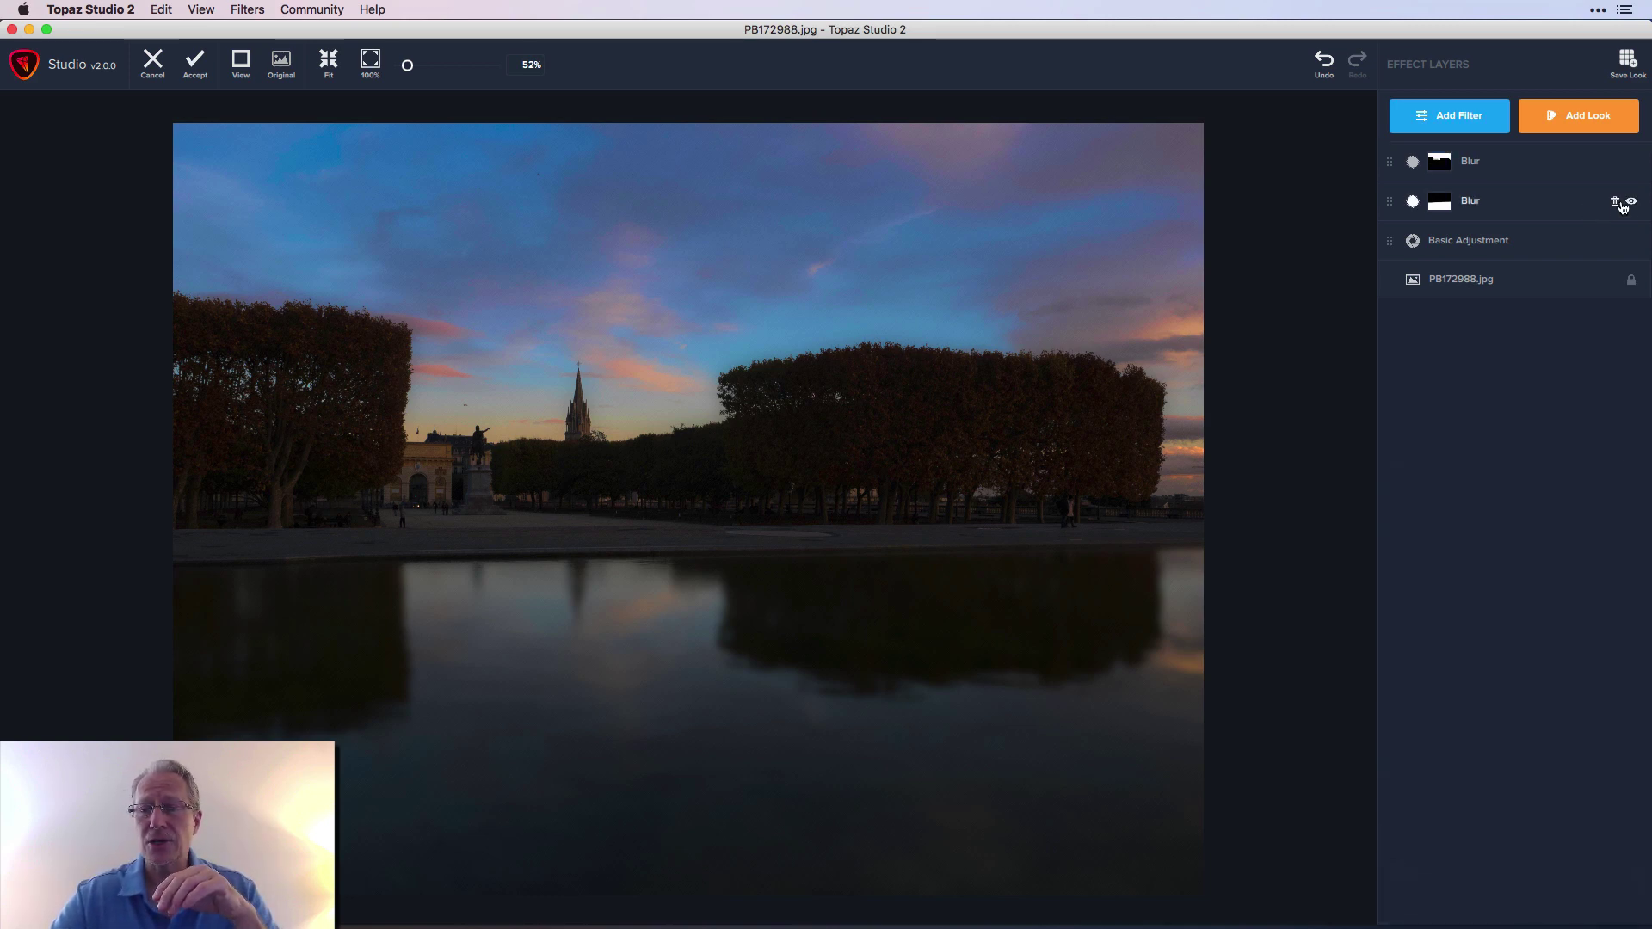
left_click(1631, 204)
left_click(1631, 163)
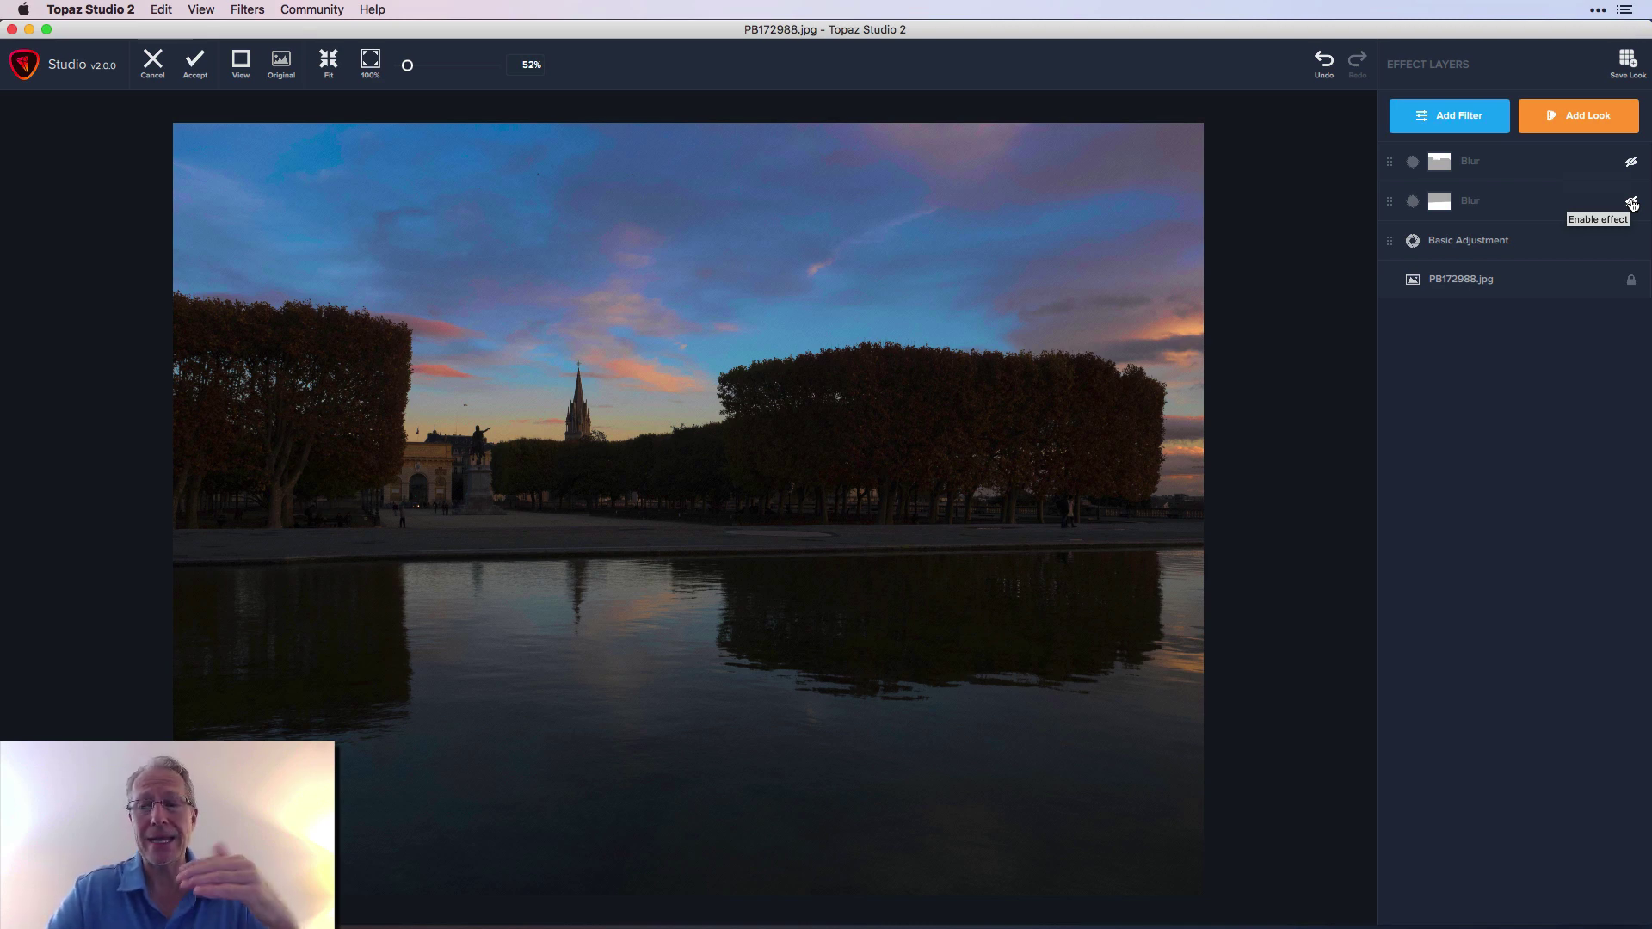
Step: Re-enable the water blur, then toggle the sky blur off and on to compare, leaving both active
left_click(1631, 204)
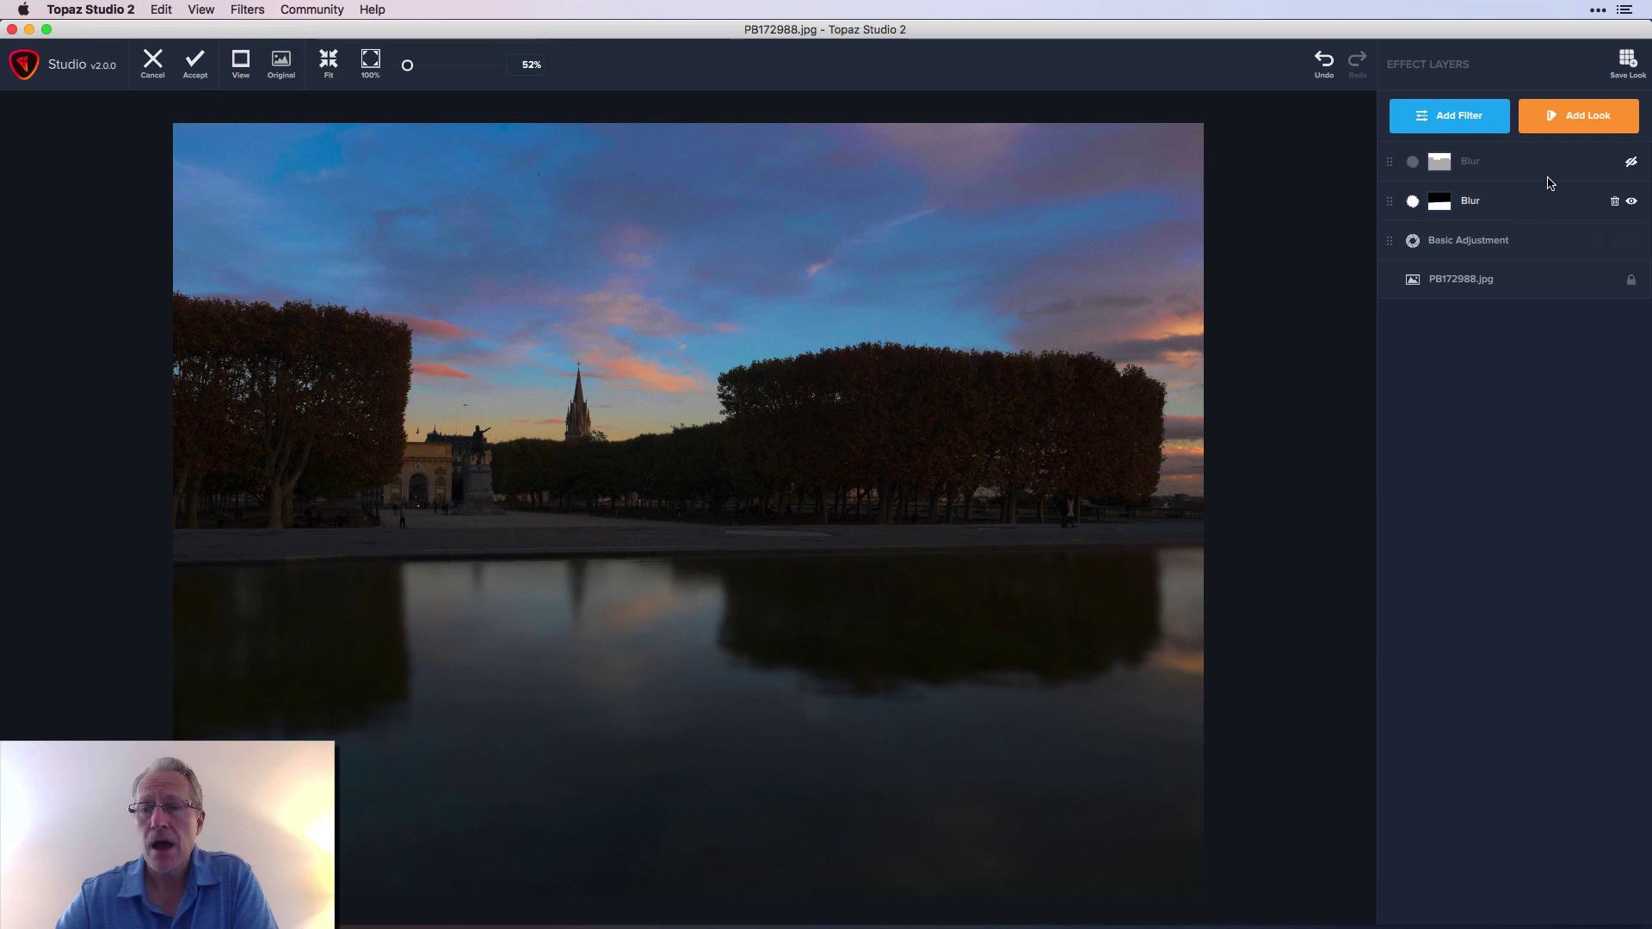
left_click(1630, 165)
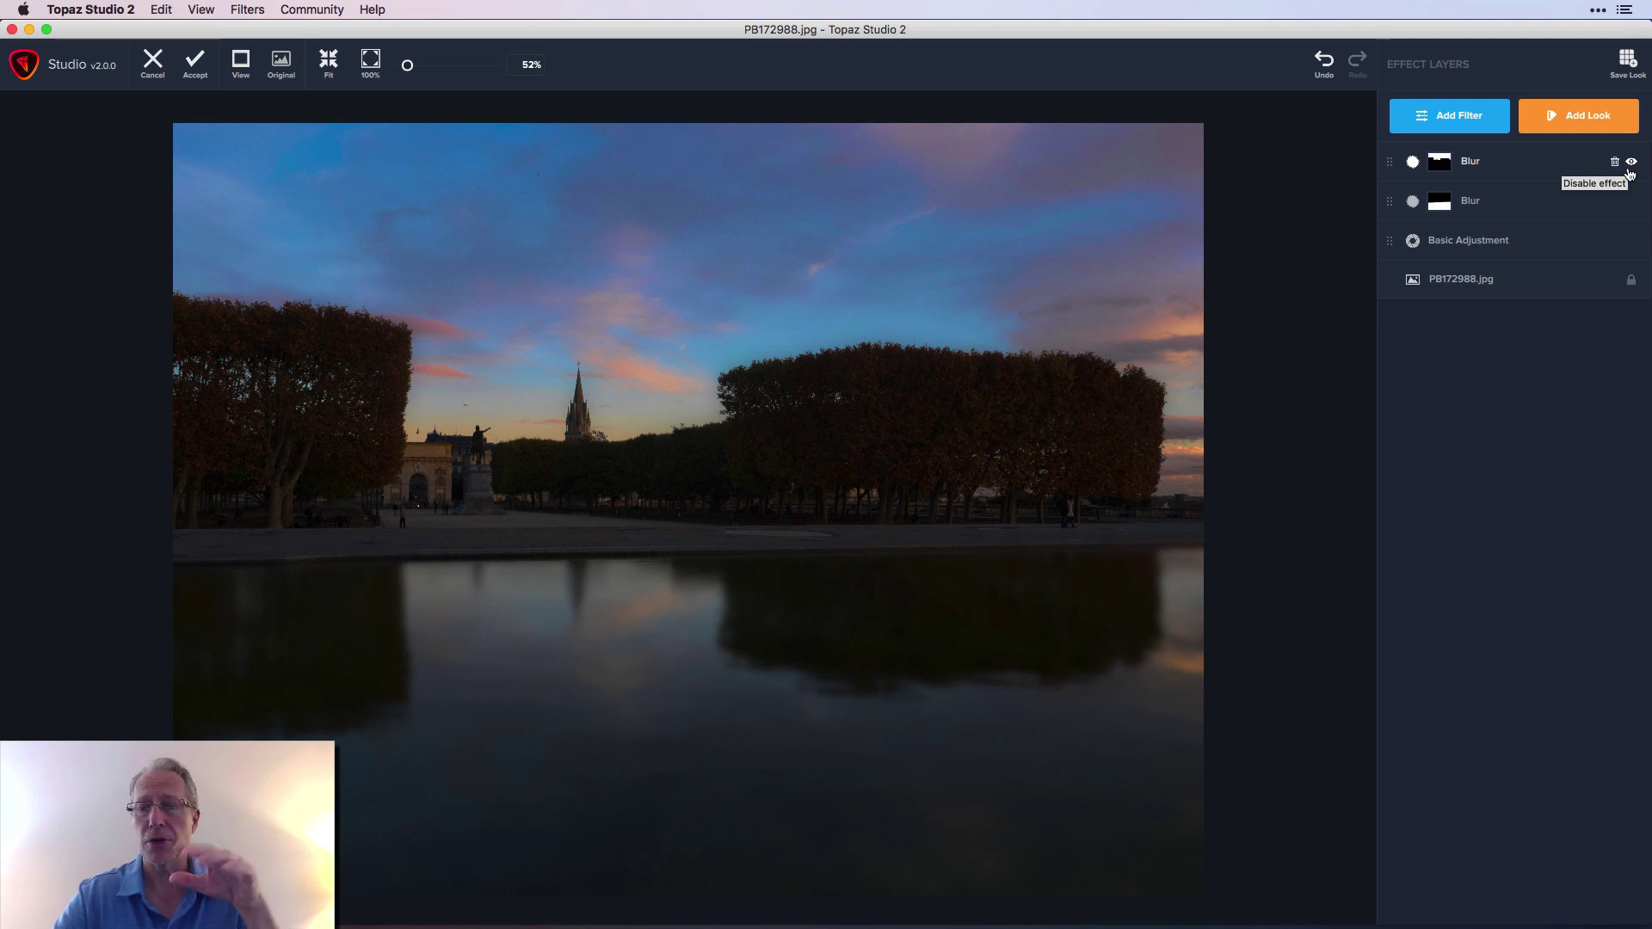
left_click(1631, 164)
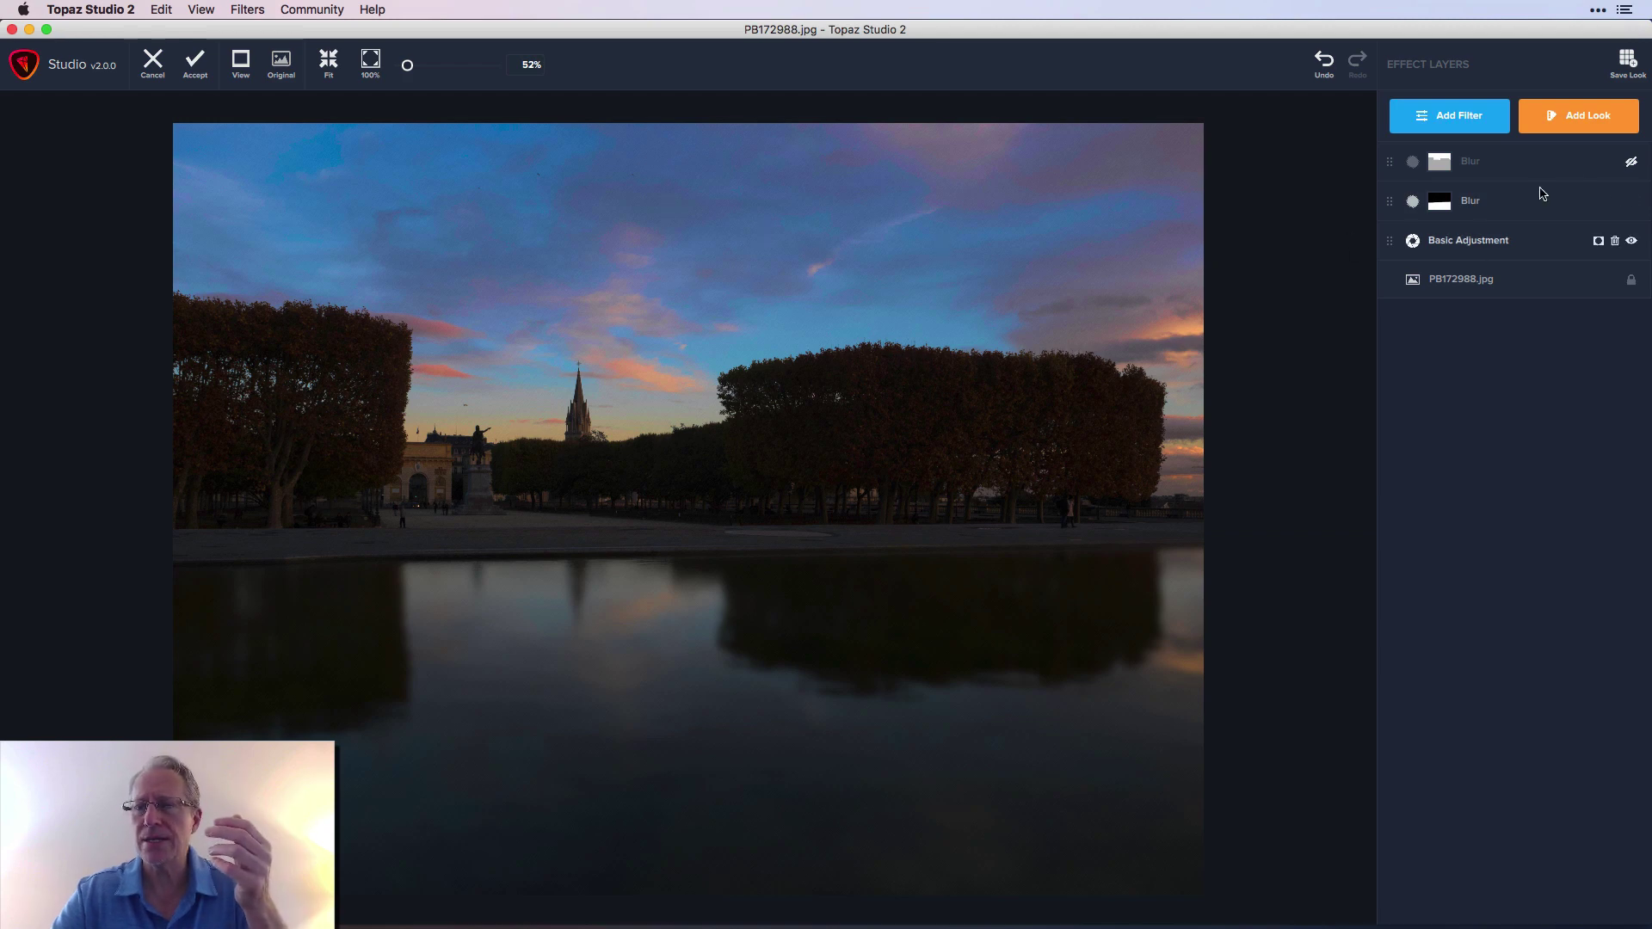
left_click(1630, 161)
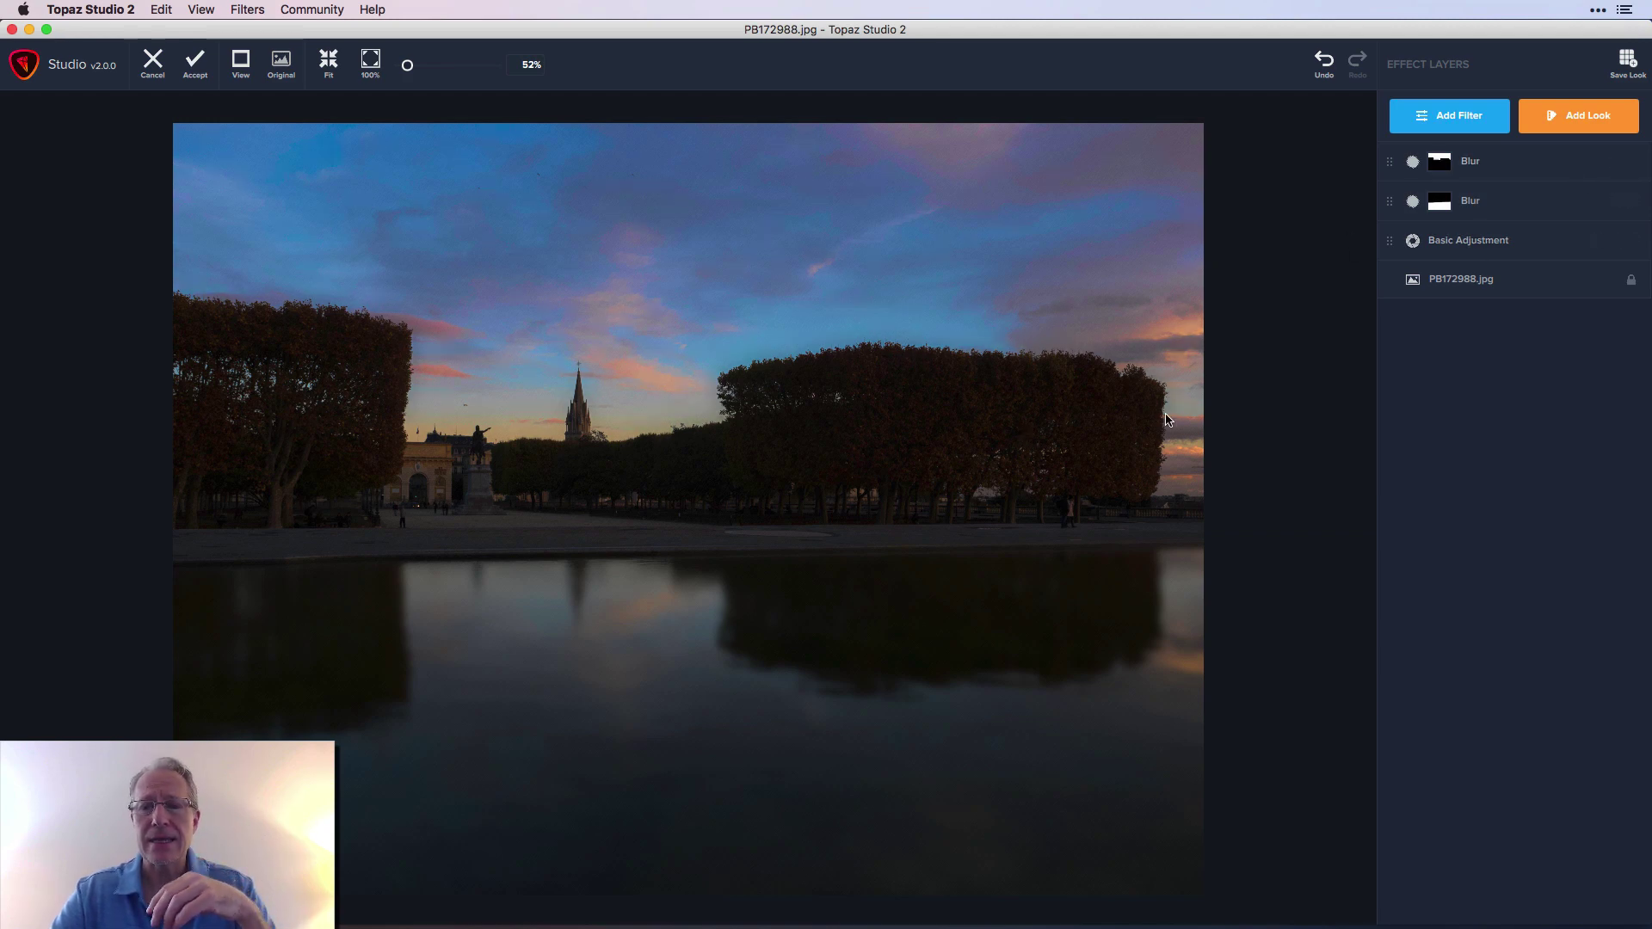